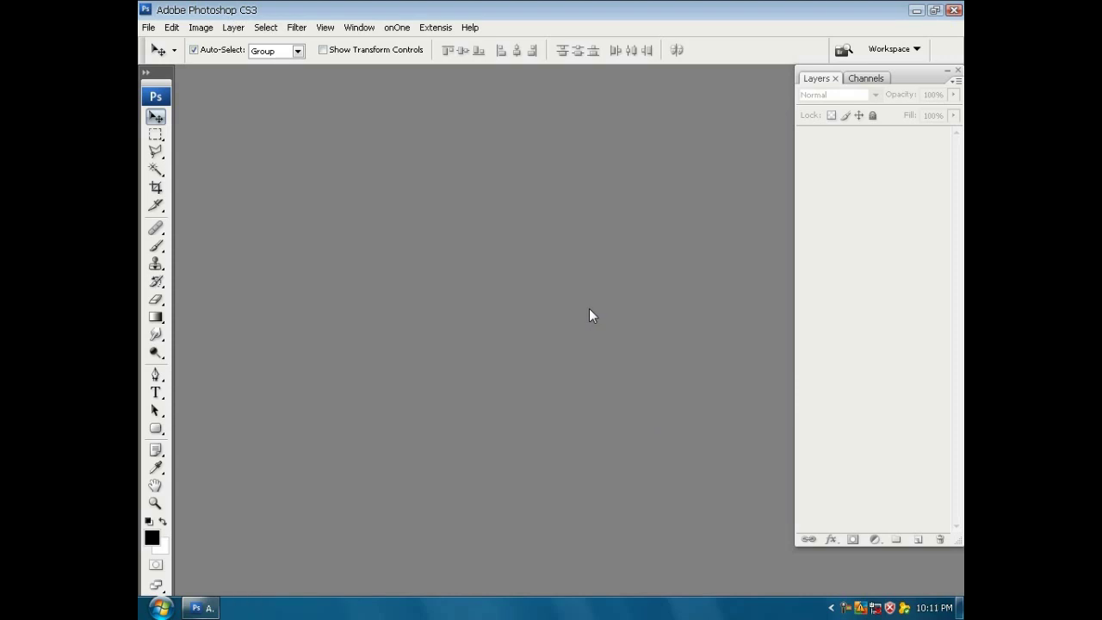
# Create a new white document 15 cm wide, 10 cm tall, at 300 pixels/inch
pyautogui.click(148, 27)
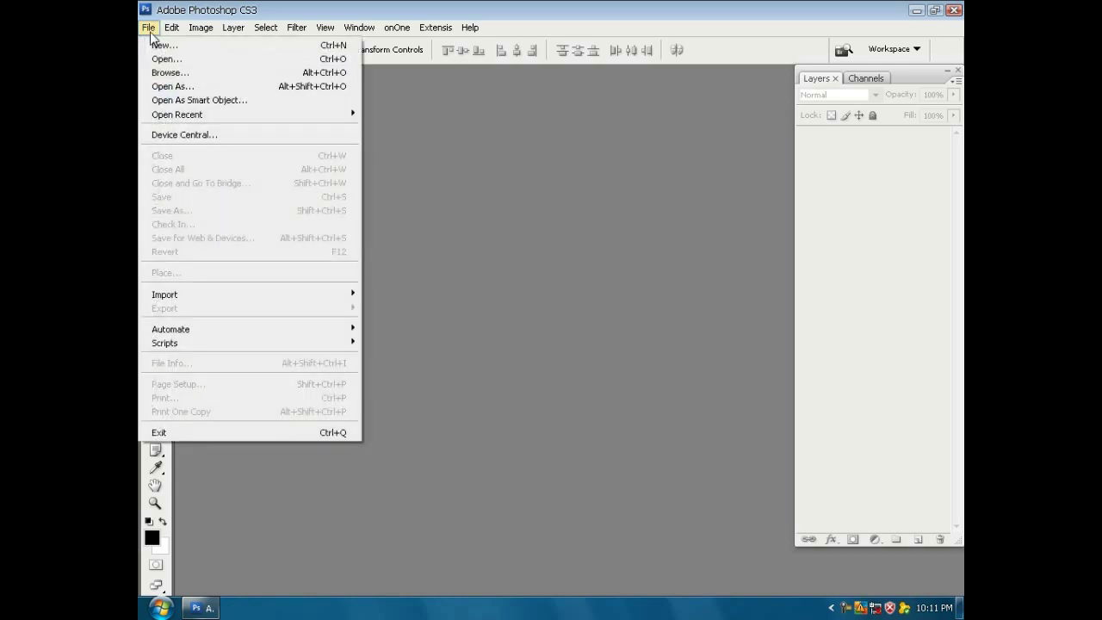
pyautogui.click(168, 46)
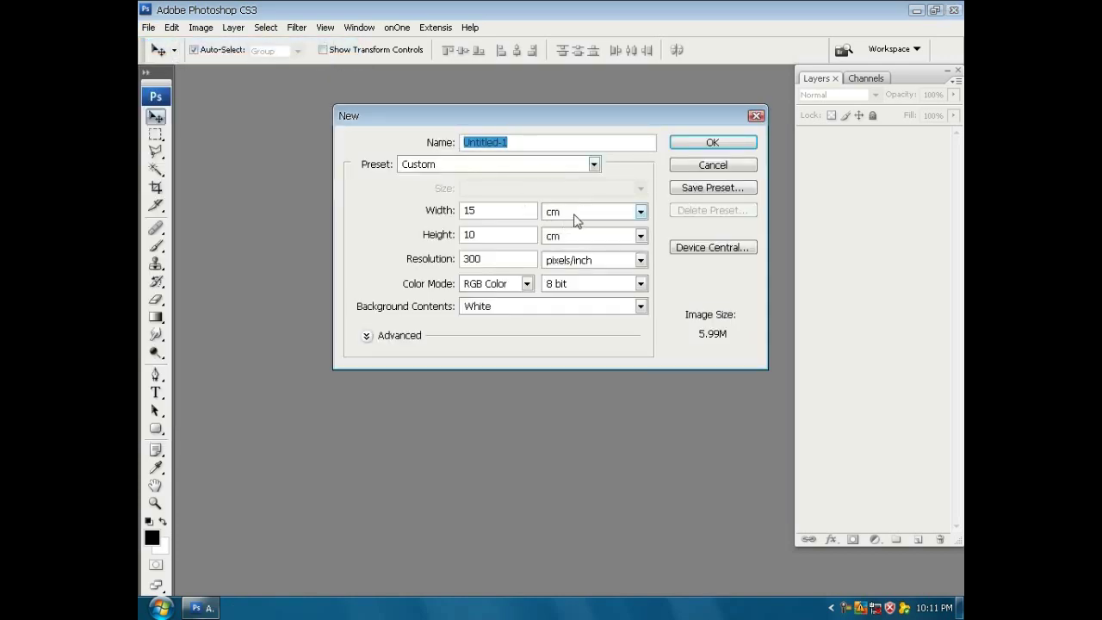
pyautogui.click(617, 216)
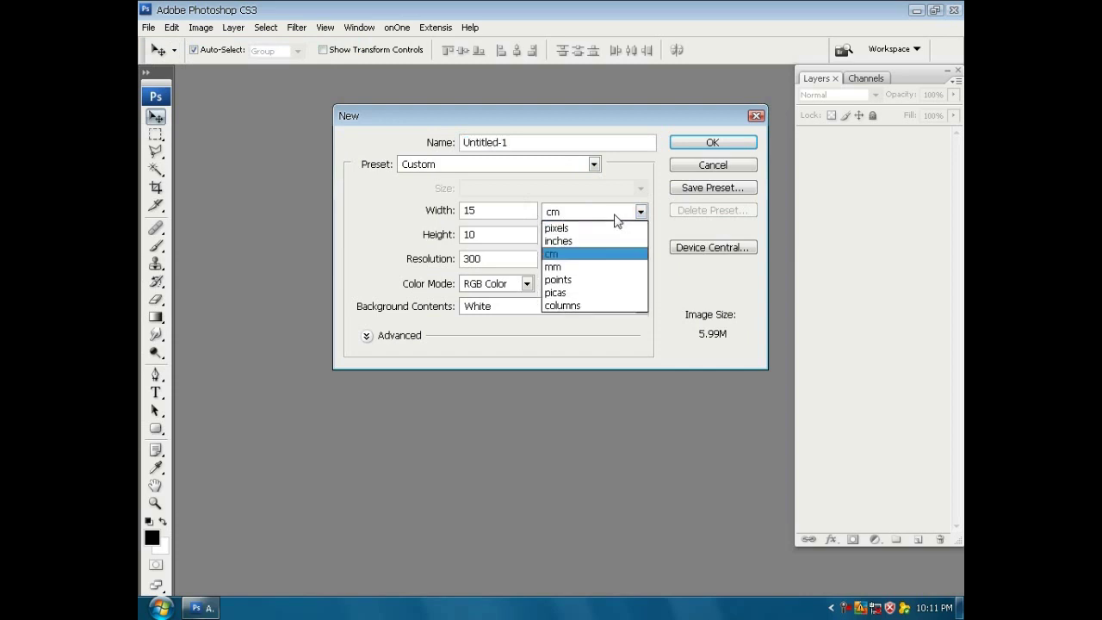
pyautogui.click(600, 260)
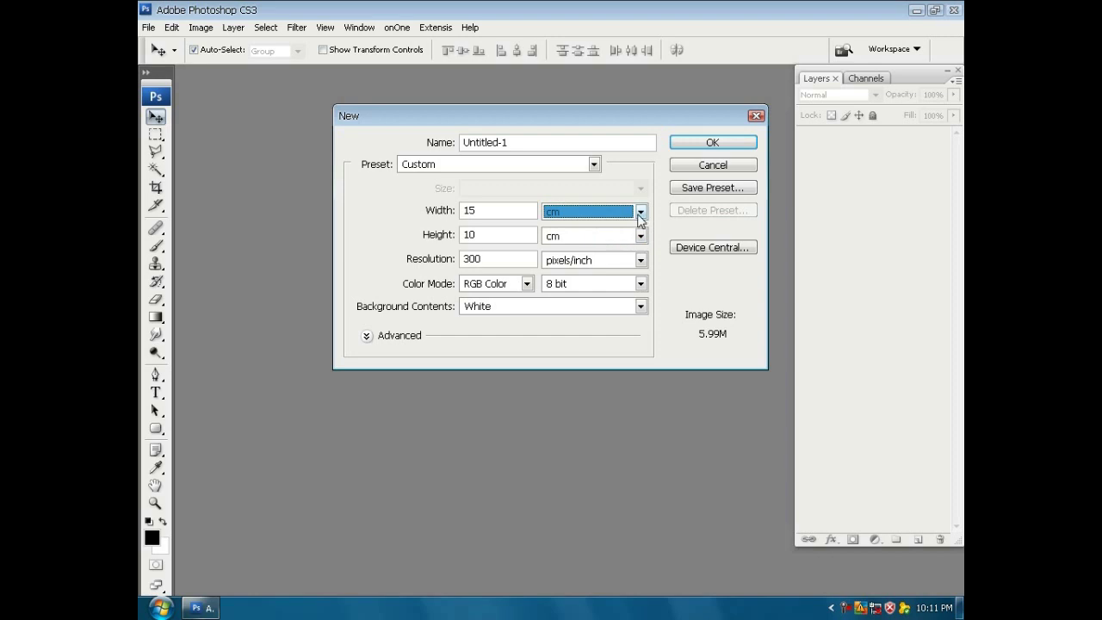
pyautogui.moveTo(499, 212); pyautogui.dragTo(458, 212)
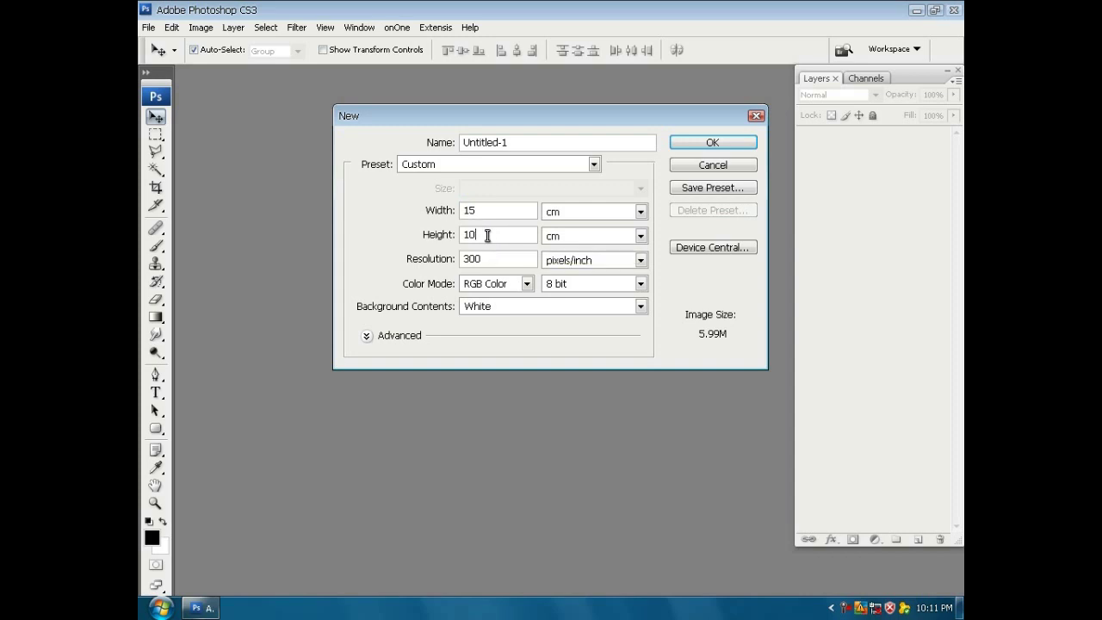
pyautogui.moveTo(487, 236); pyautogui.dragTo(462, 234)
pyautogui.click(713, 150)
# Maximize the Untitled-1 canvas in full-screen-with-menus view and bring up the fill/adjustment layer list
pyautogui.click(712, 146)
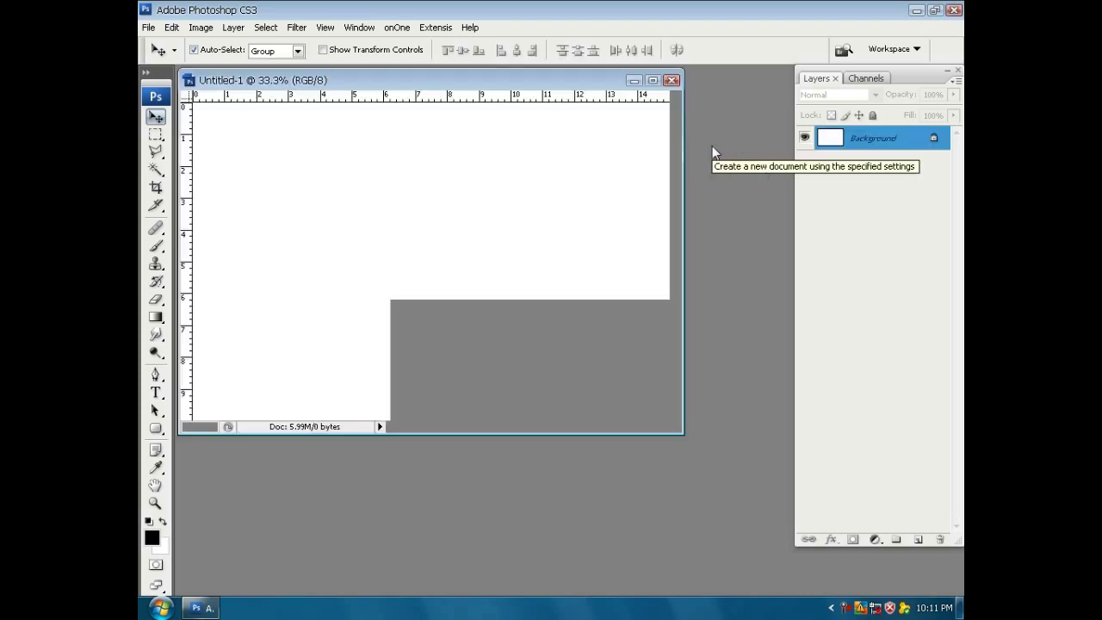
pyautogui.moveTo(551, 82); pyautogui.dragTo(590, 131)
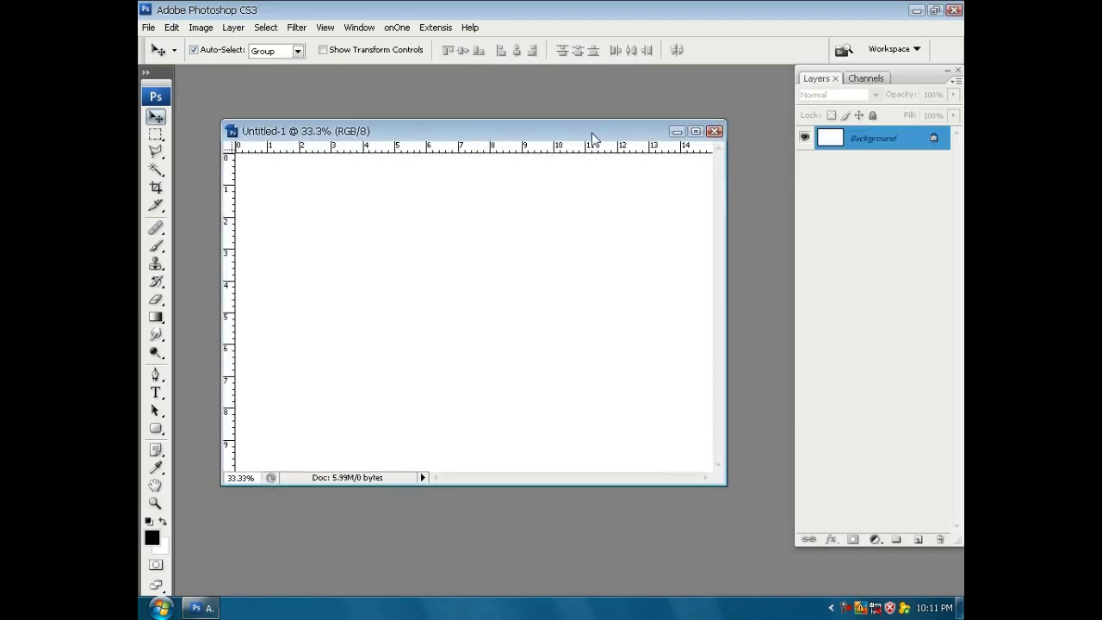
pyautogui.doubleClick(591, 131)
pyautogui.press('f')
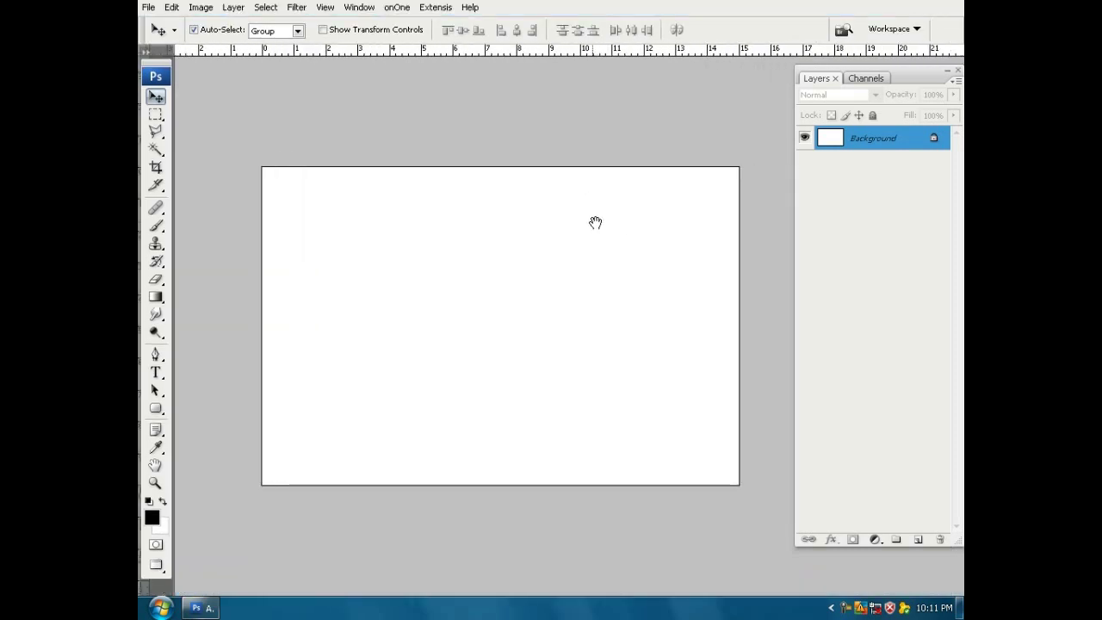
pyautogui.moveTo(638, 247); pyautogui.dragTo(634, 241)
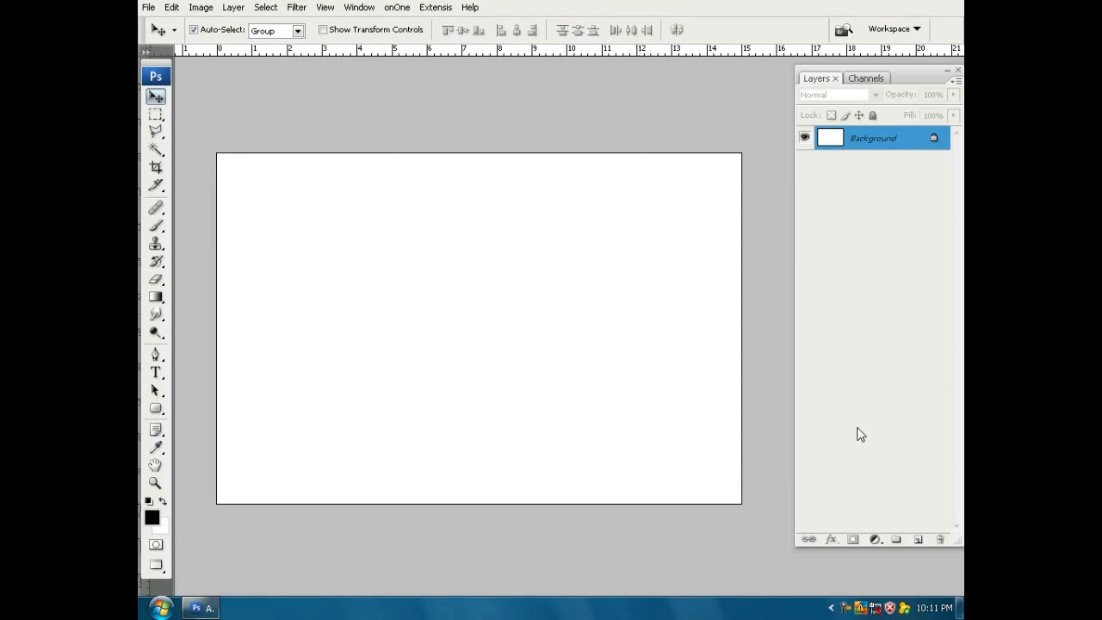
pyautogui.click(875, 540)
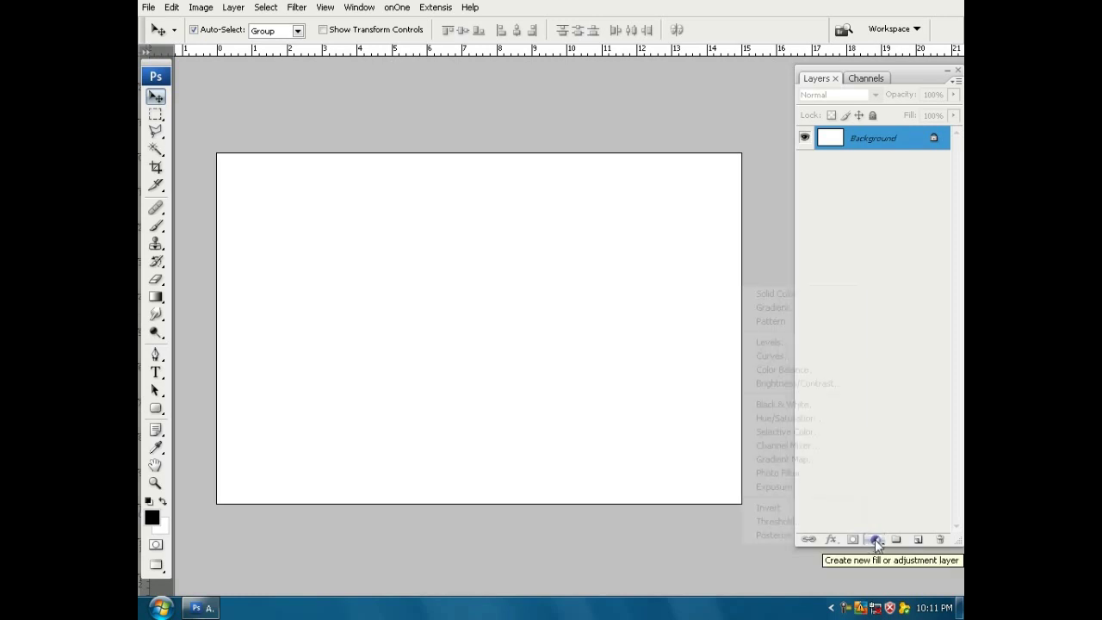
# Add a Gradient fill layer, load the Black, White preset, and select its black stop
pyautogui.click(808, 308)
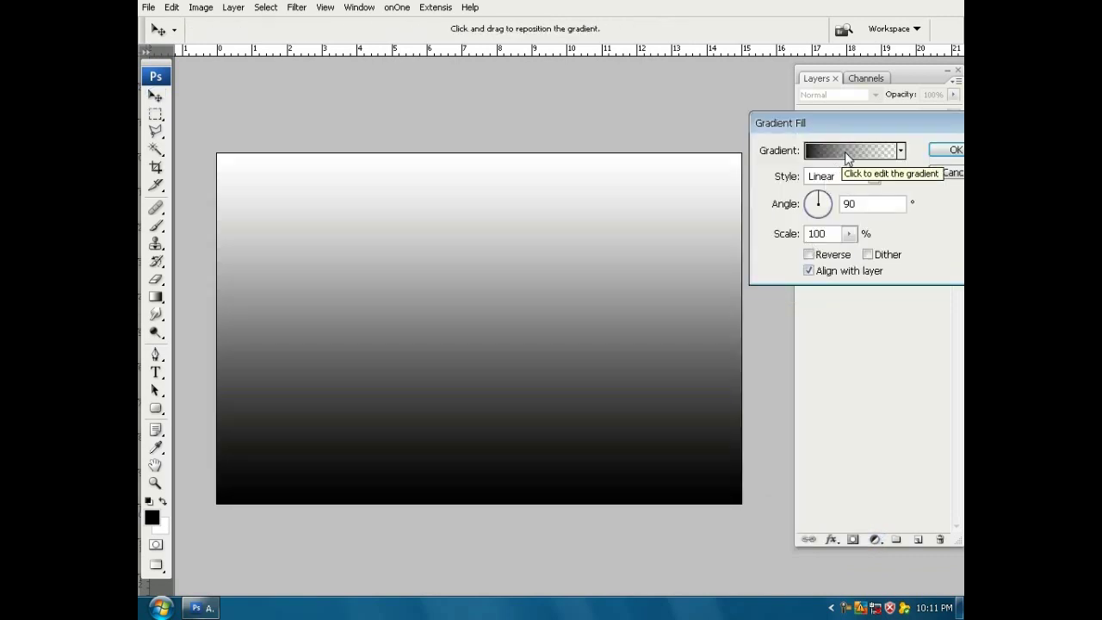
pyautogui.click(846, 153)
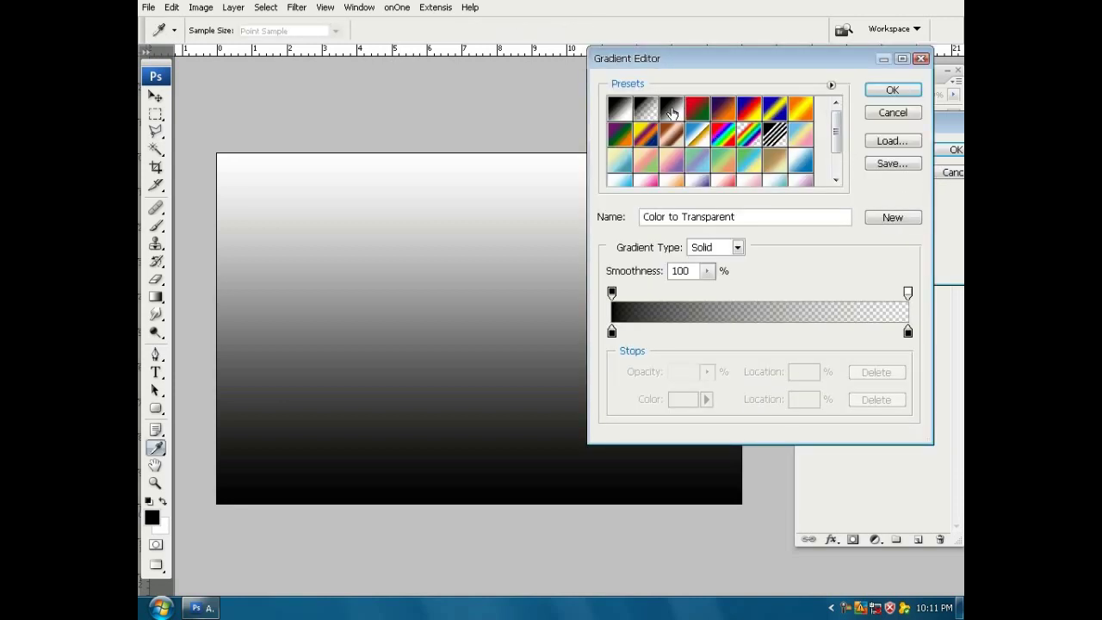
pyautogui.click(671, 110)
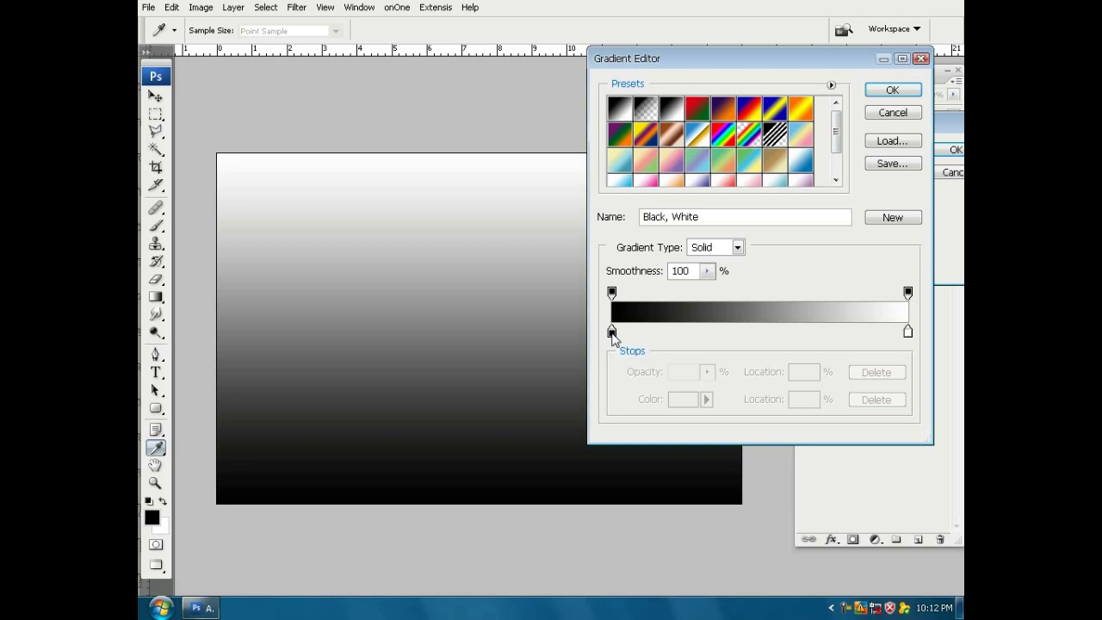
pyautogui.click(612, 332)
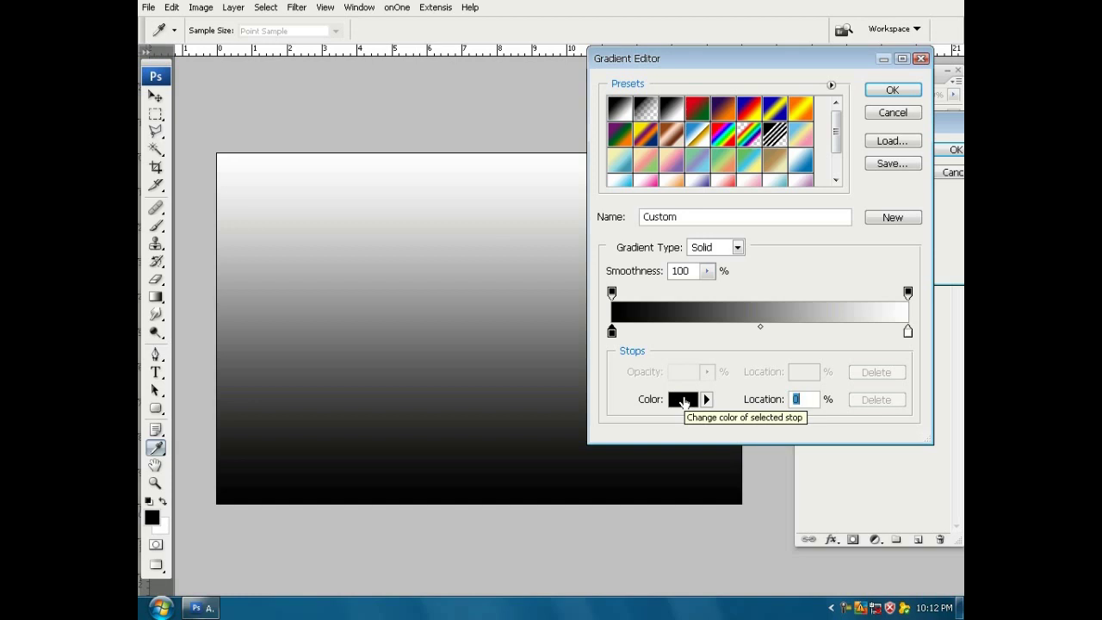
# Change the gradient's black end stop to warm grey 524c48
pyautogui.click(682, 400)
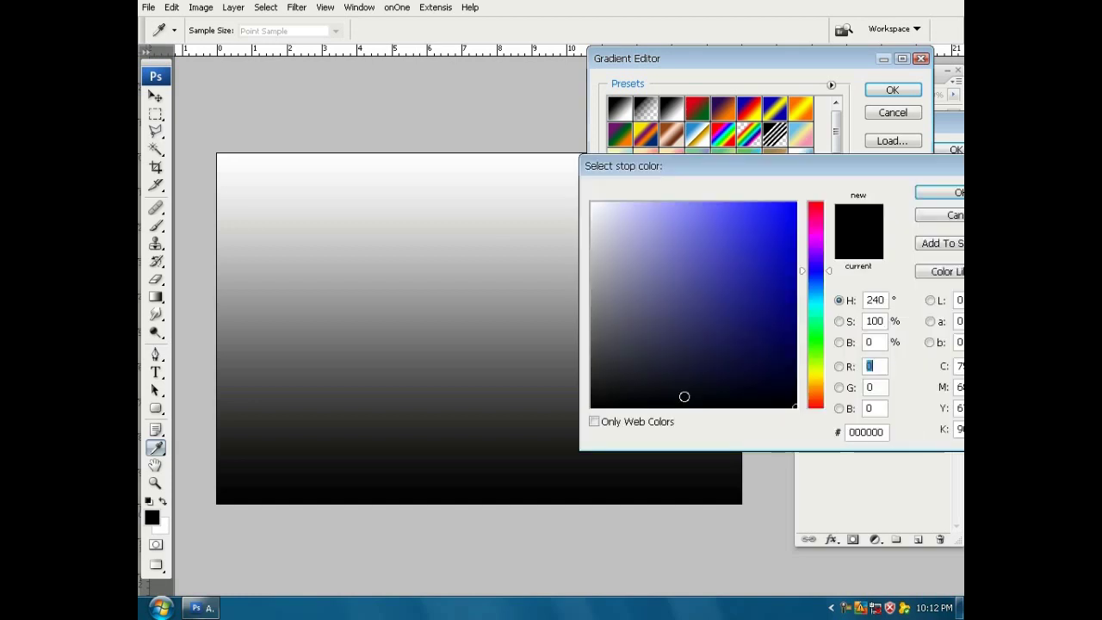
pyautogui.click(885, 431)
pyautogui.moveTo(885, 431); pyautogui.dragTo(848, 432)
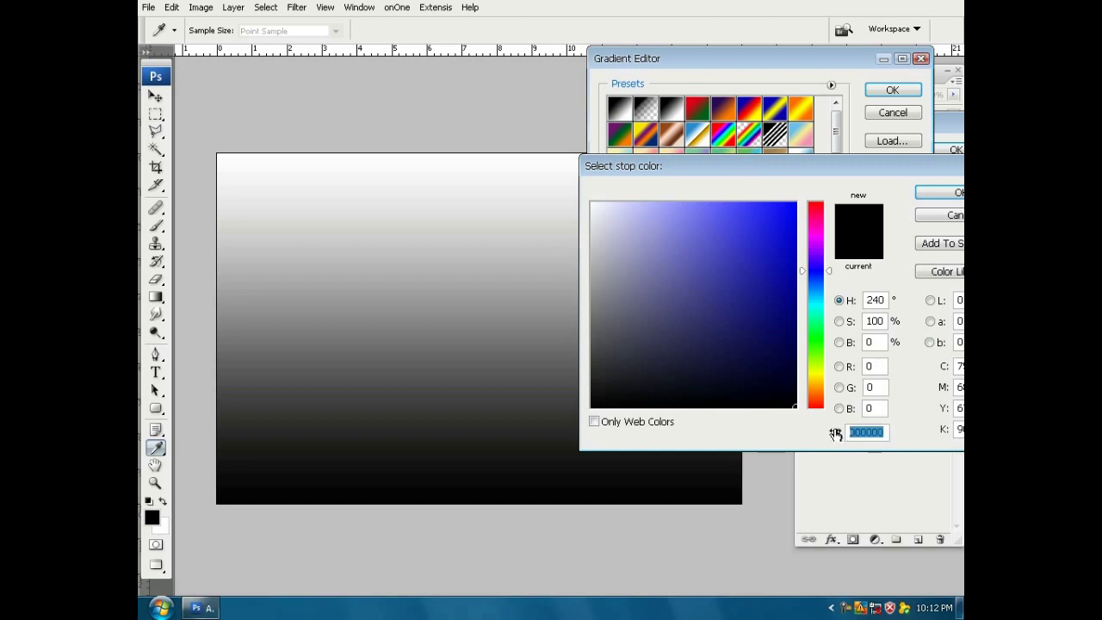
pyautogui.write('5')
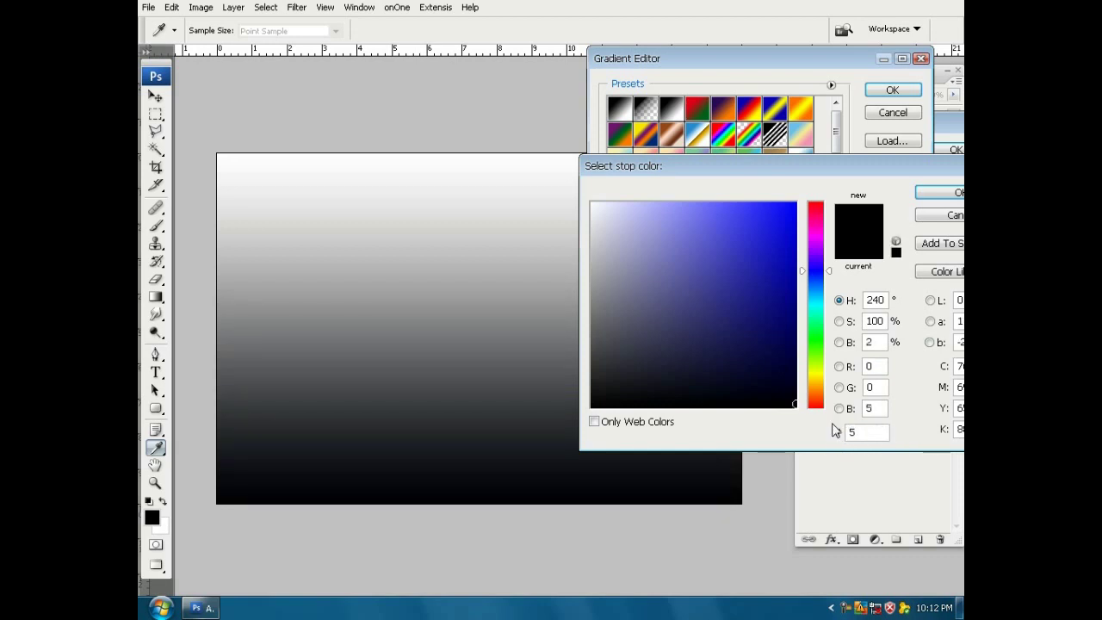
pyautogui.write('24')
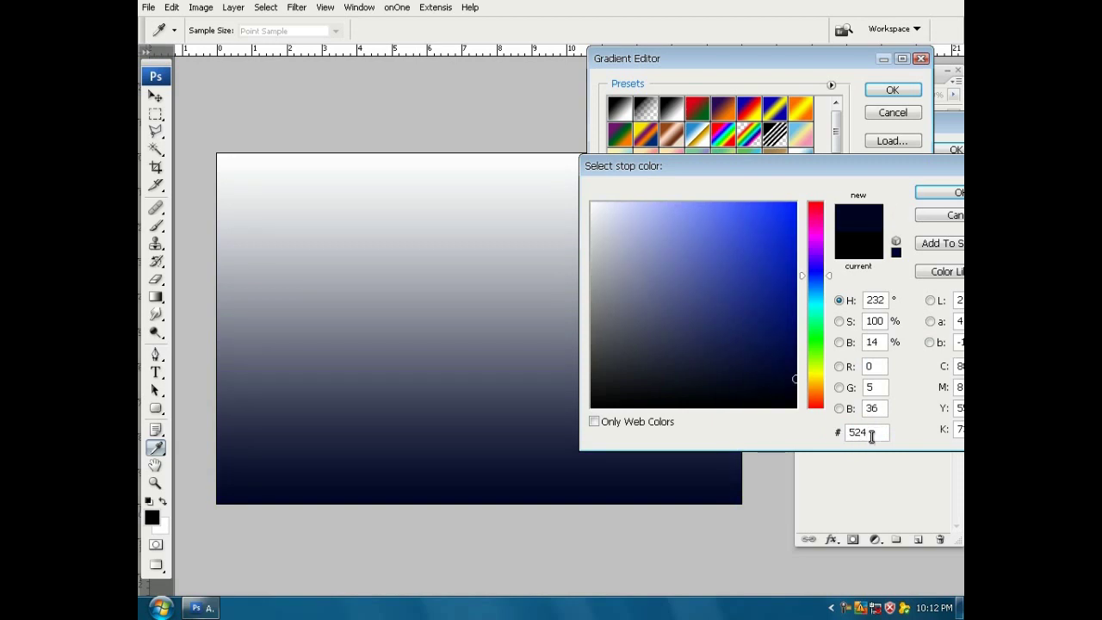
pyautogui.write('c')
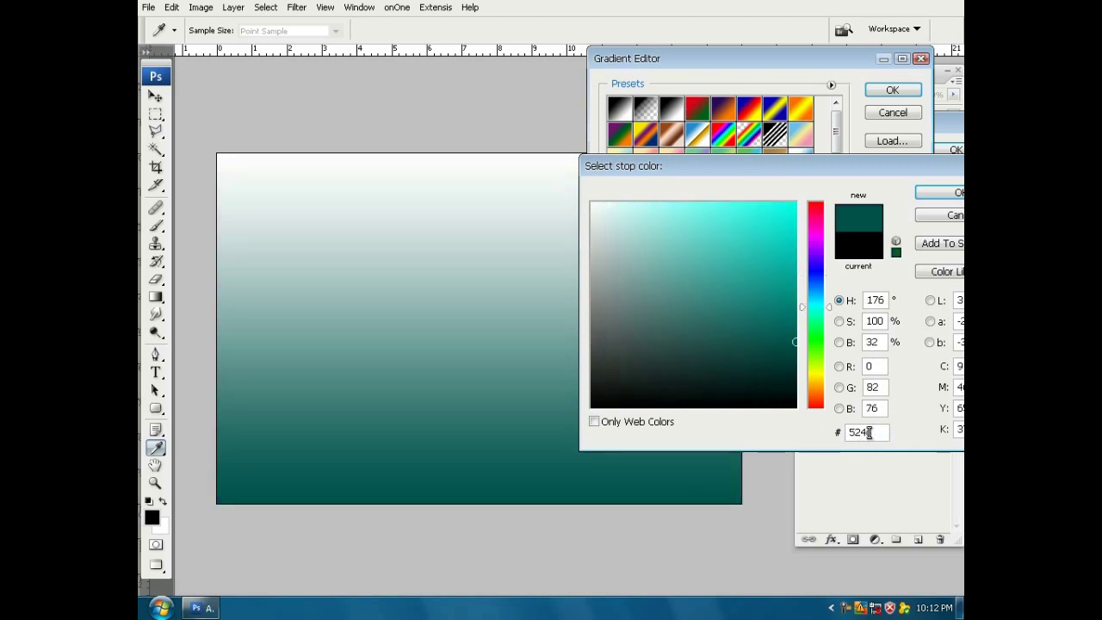
pyautogui.write('48')
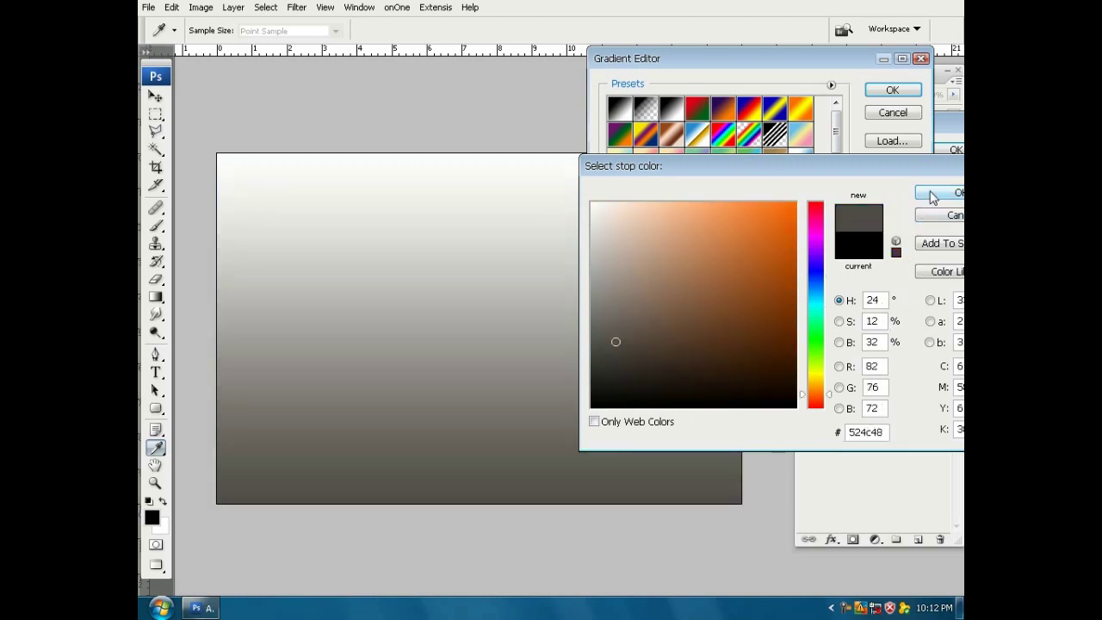
pyautogui.click(933, 197)
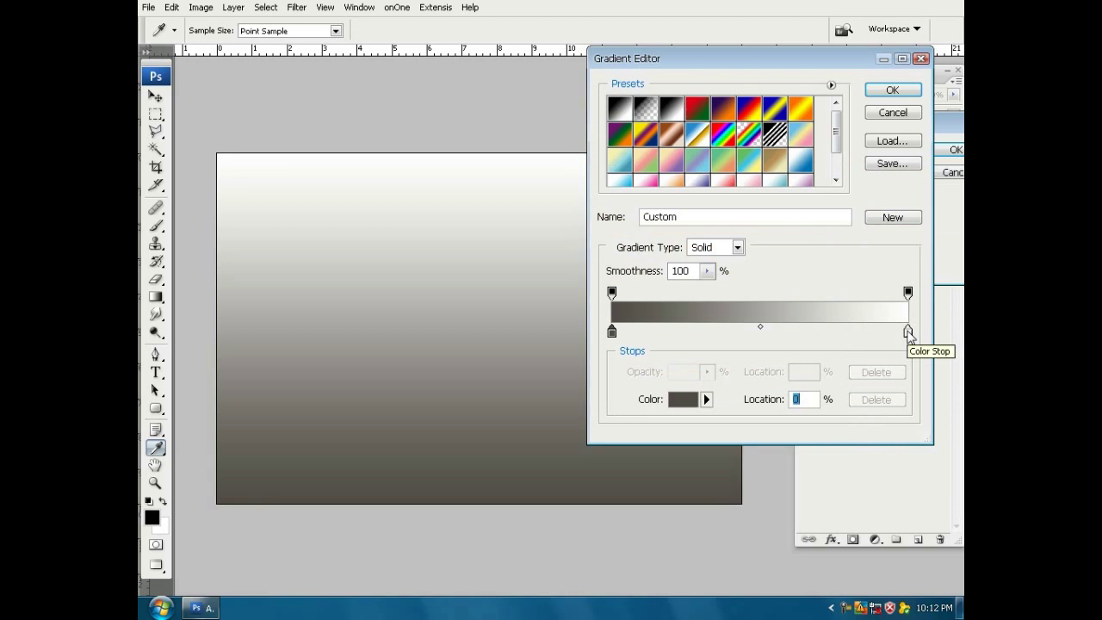
# Set the gradient's white end stop to dark brown 493313
pyautogui.click(908, 332)
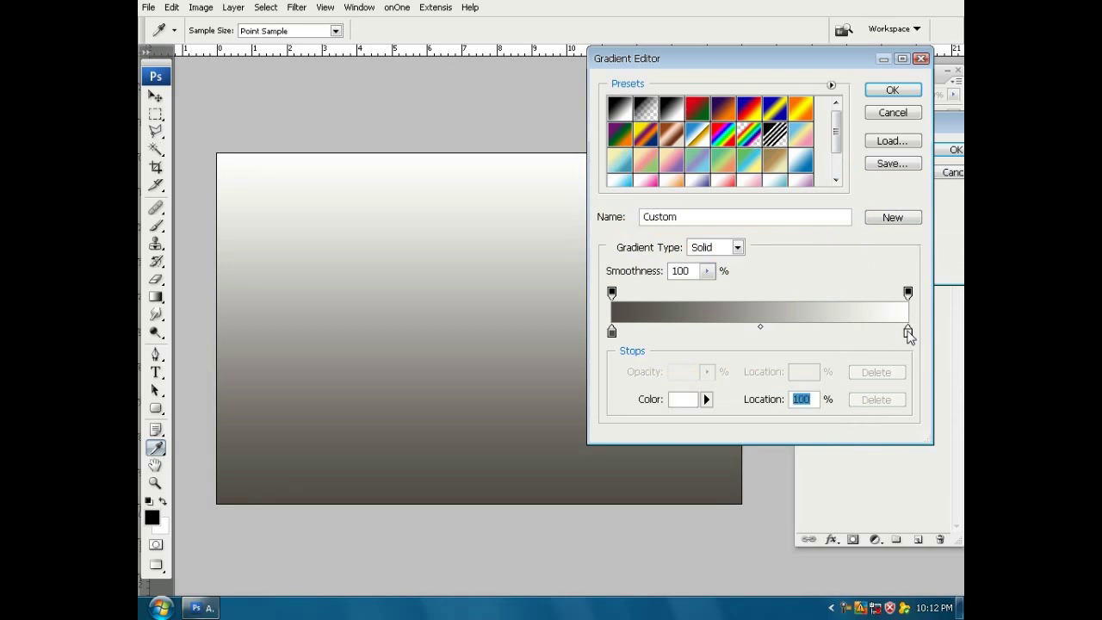
pyautogui.click(681, 399)
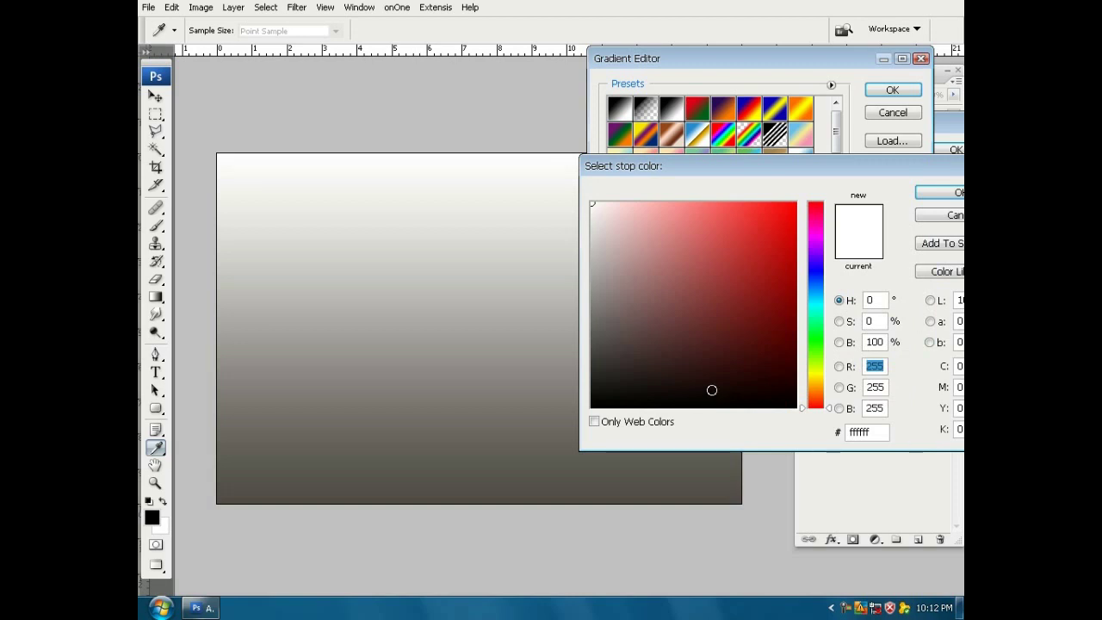
pyautogui.moveTo(847, 431); pyautogui.dragTo(895, 438)
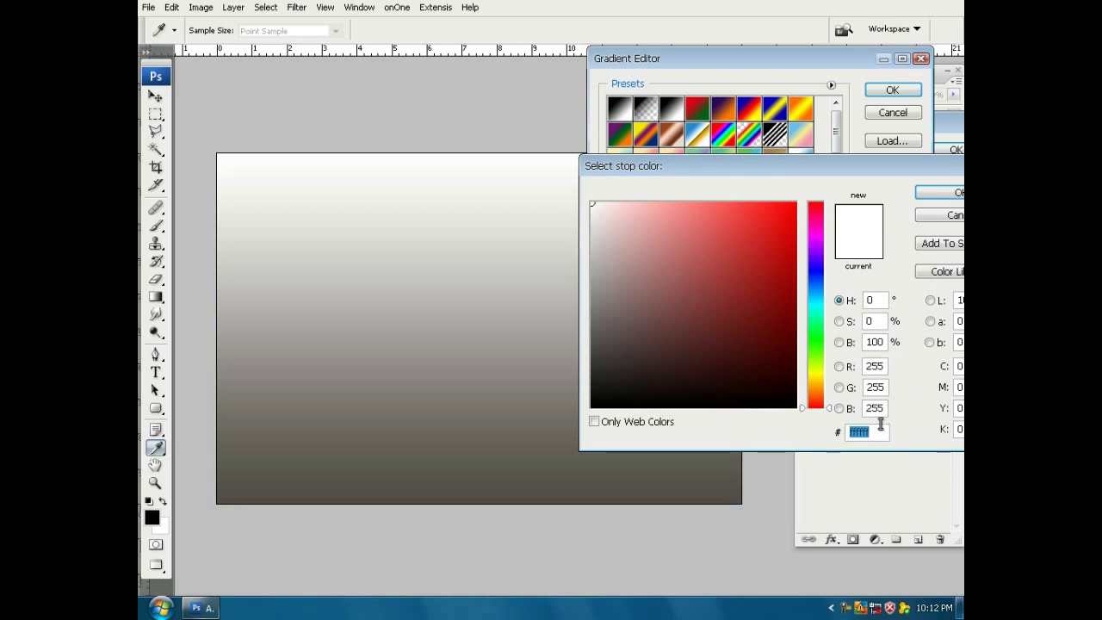
pyautogui.write('00049')
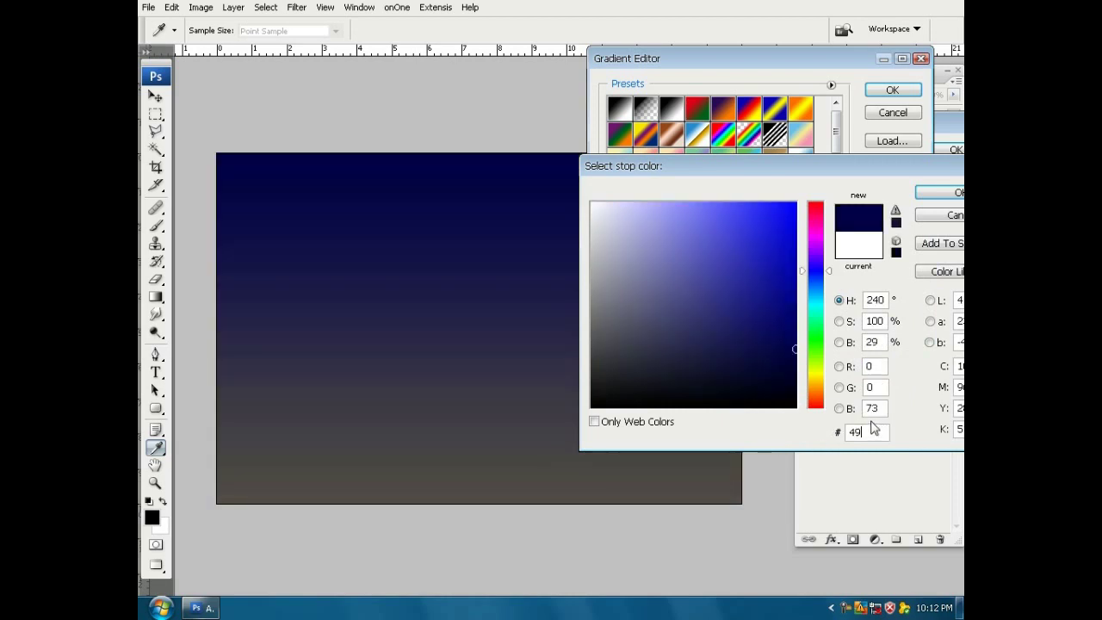
pyautogui.write('3')
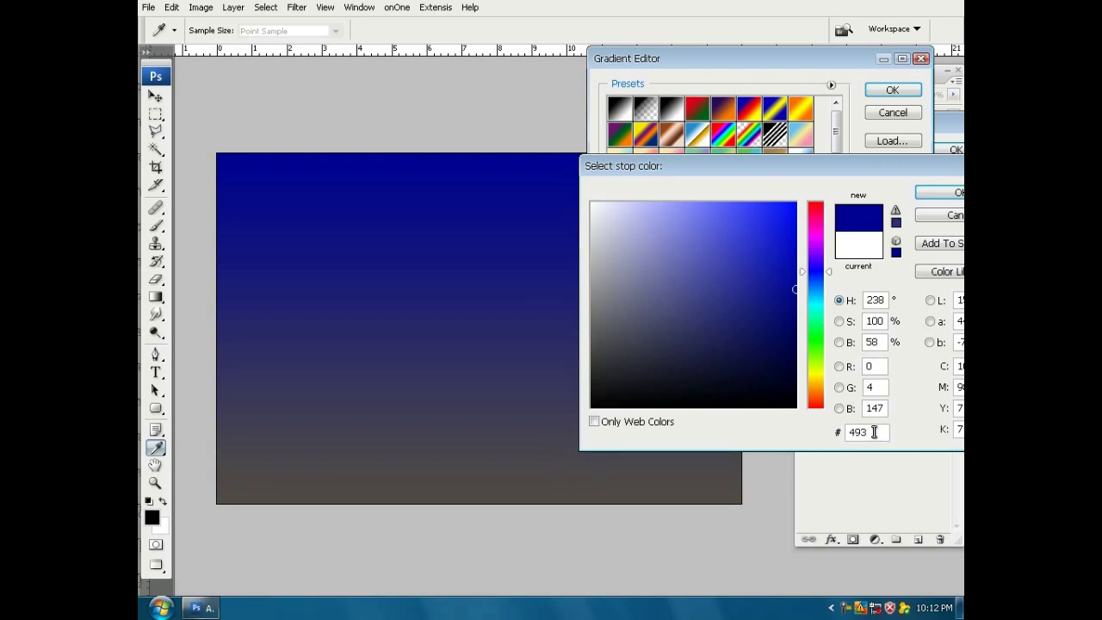
pyautogui.write('313')
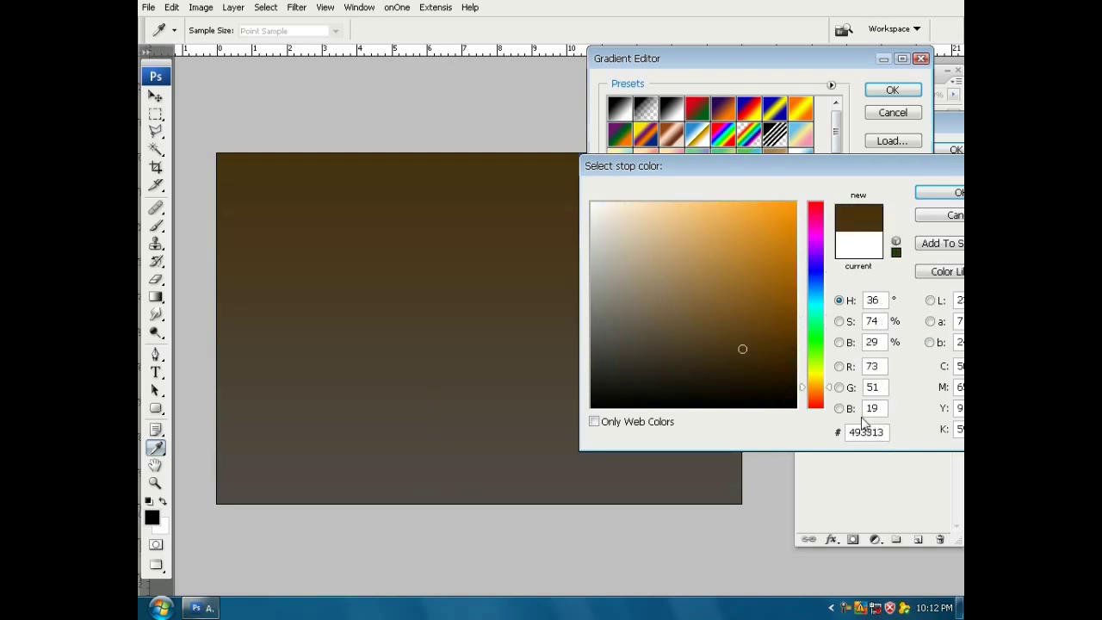
pyautogui.click(937, 195)
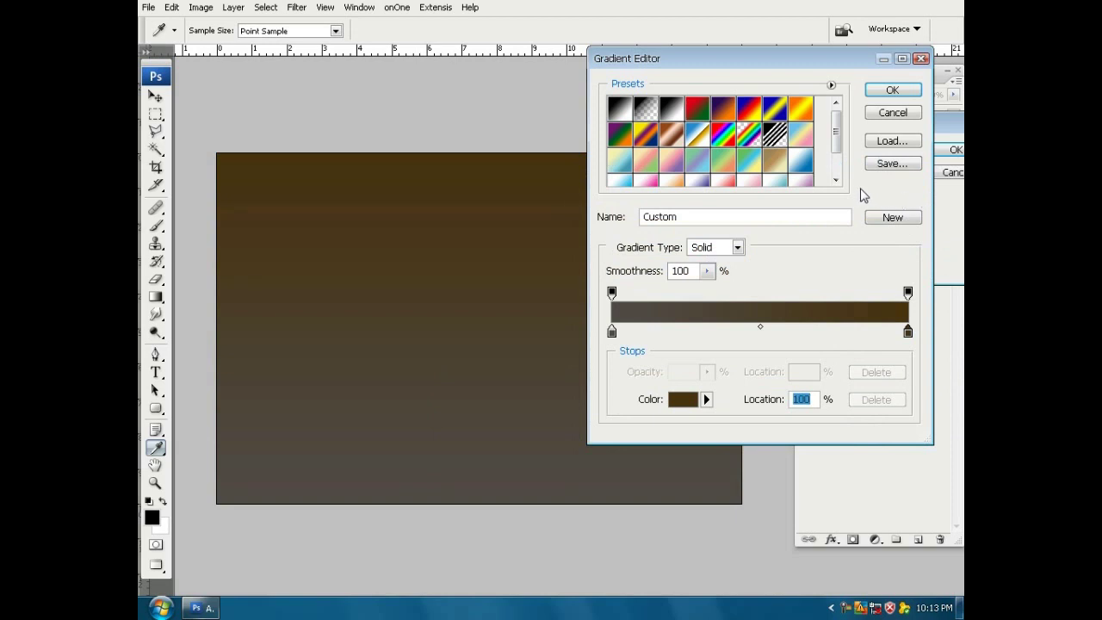
# Add a pale beige cdc7a6 stop at 48% location and accept the three-colour gradient
pyautogui.click(770, 329)
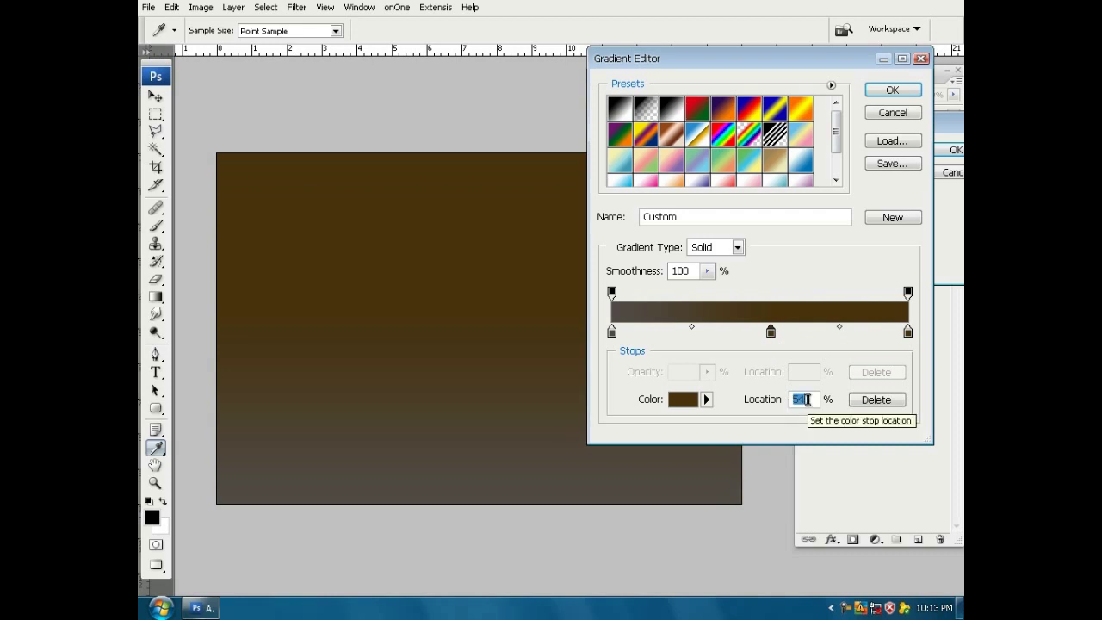
pyautogui.write('48')
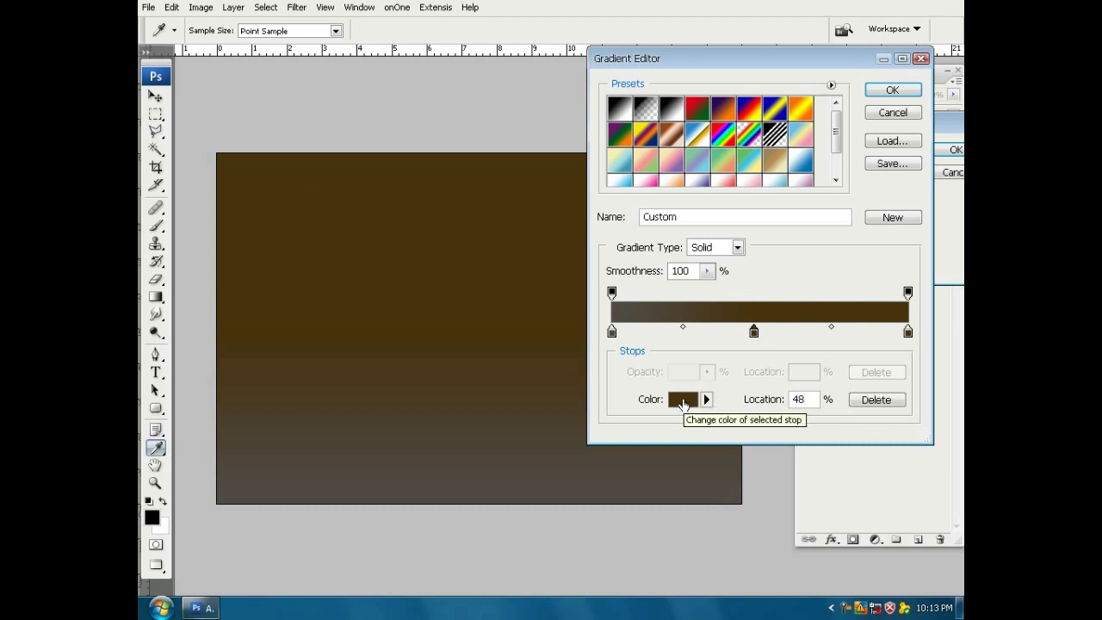
pyautogui.click(682, 402)
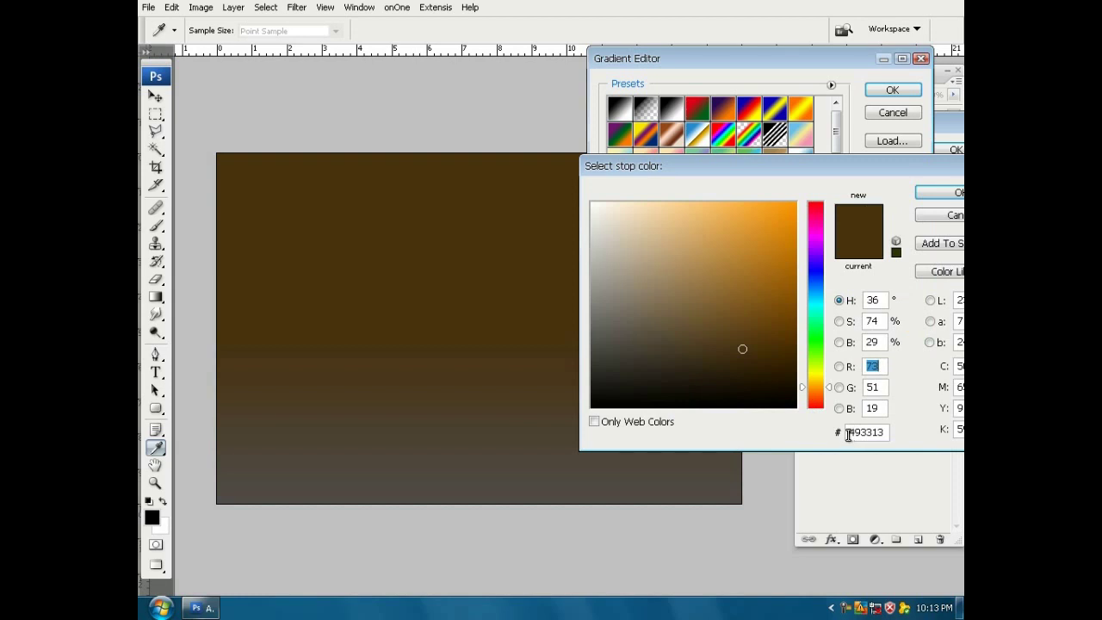
pyautogui.moveTo(848, 433); pyautogui.dragTo(905, 438)
pyautogui.write('00000c000cd')
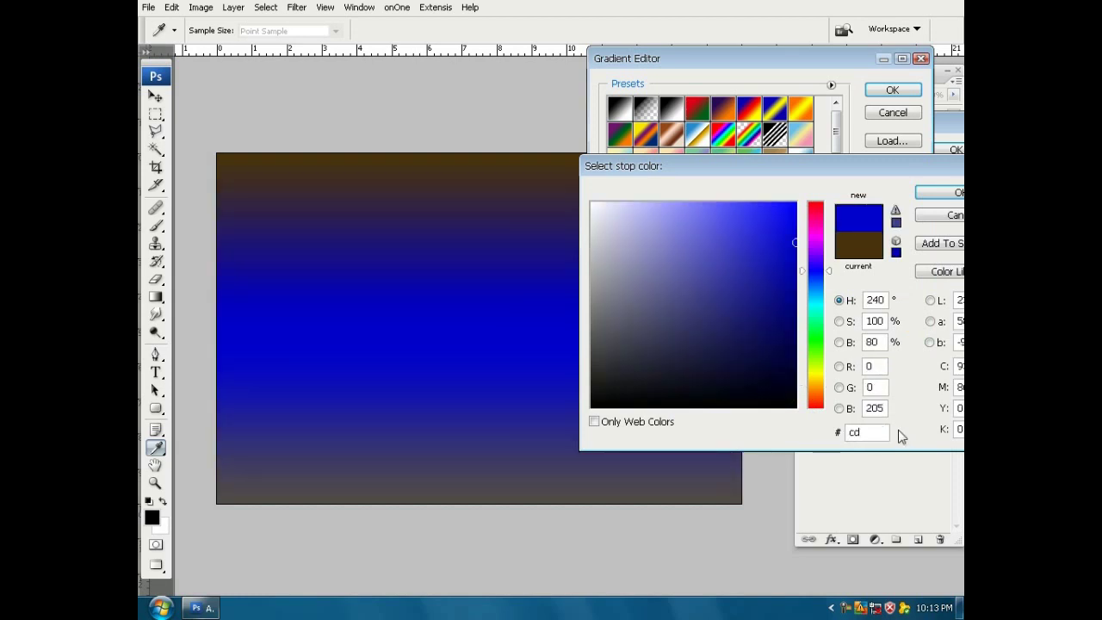
pyautogui.write('c')
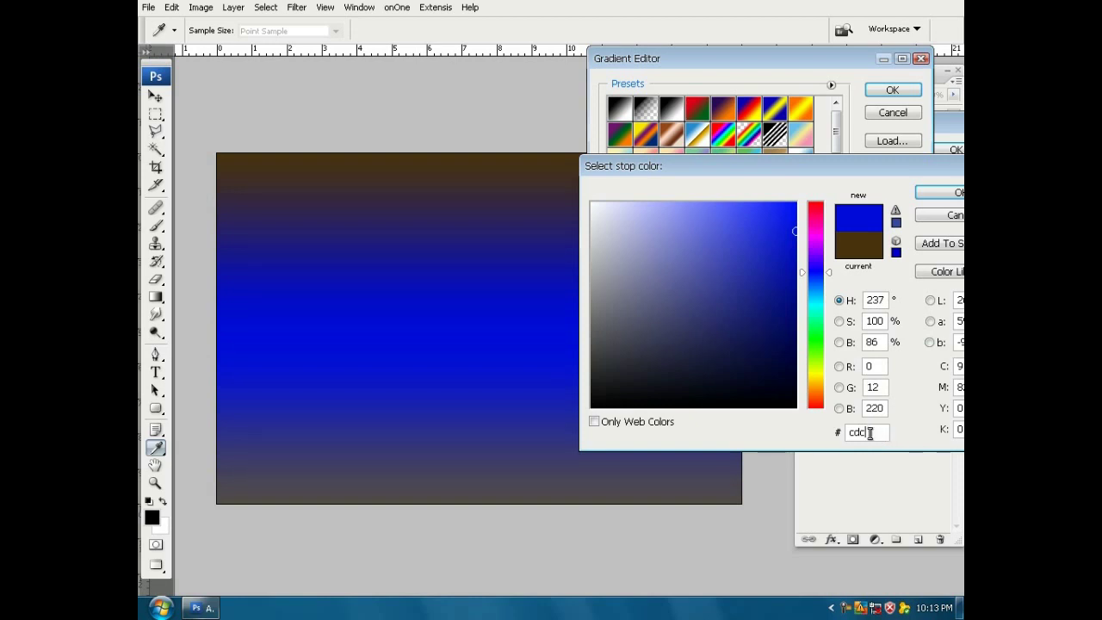
pyautogui.write('7a')
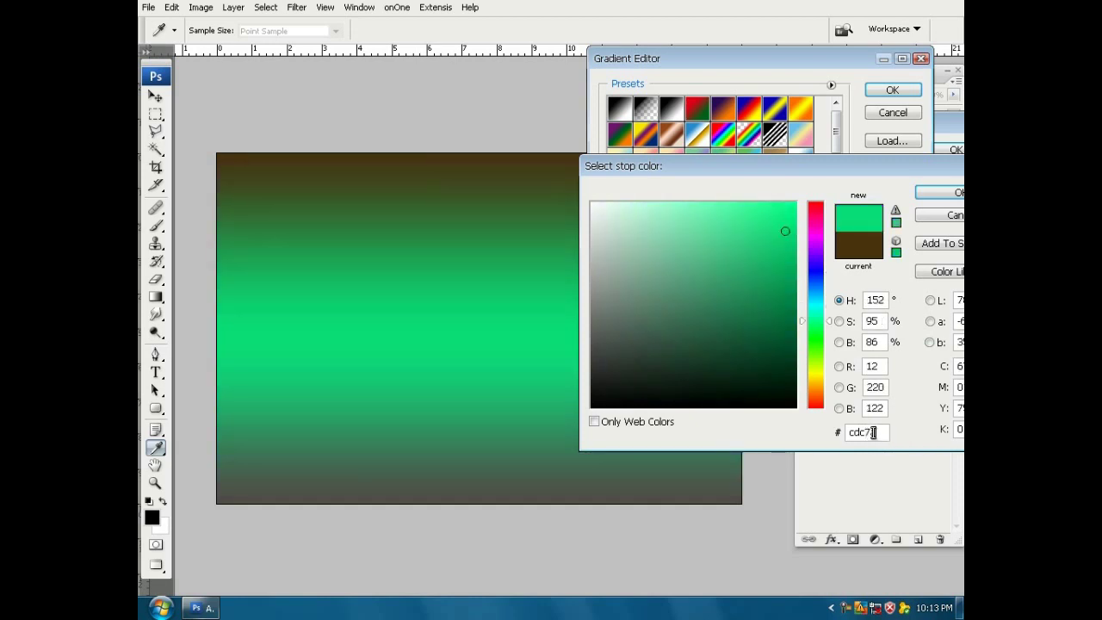
pyautogui.write('6')
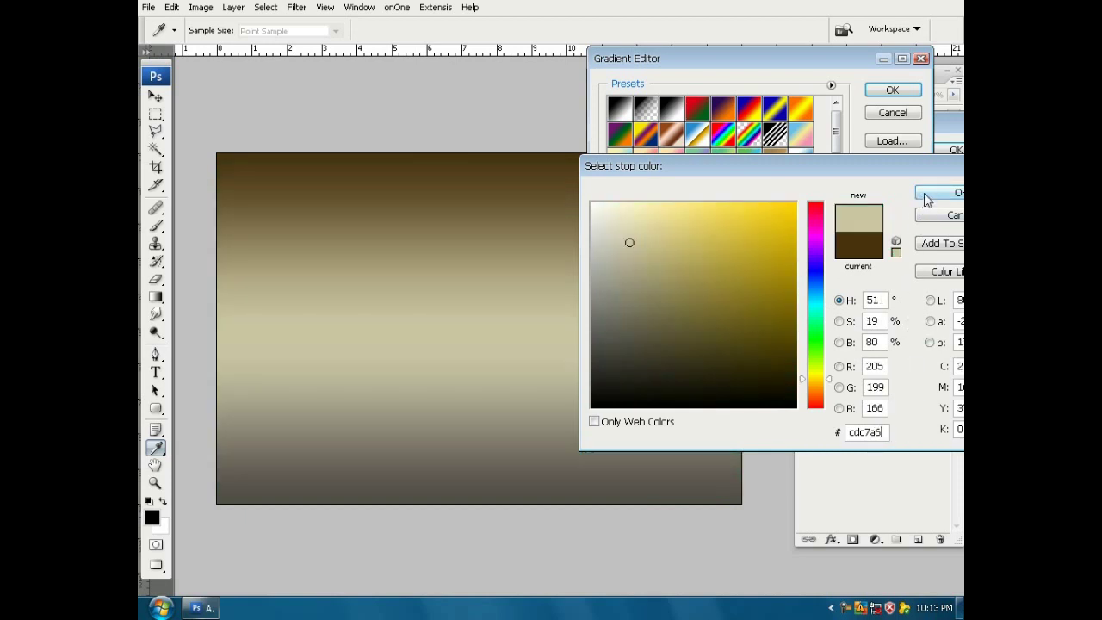
pyautogui.click(926, 199)
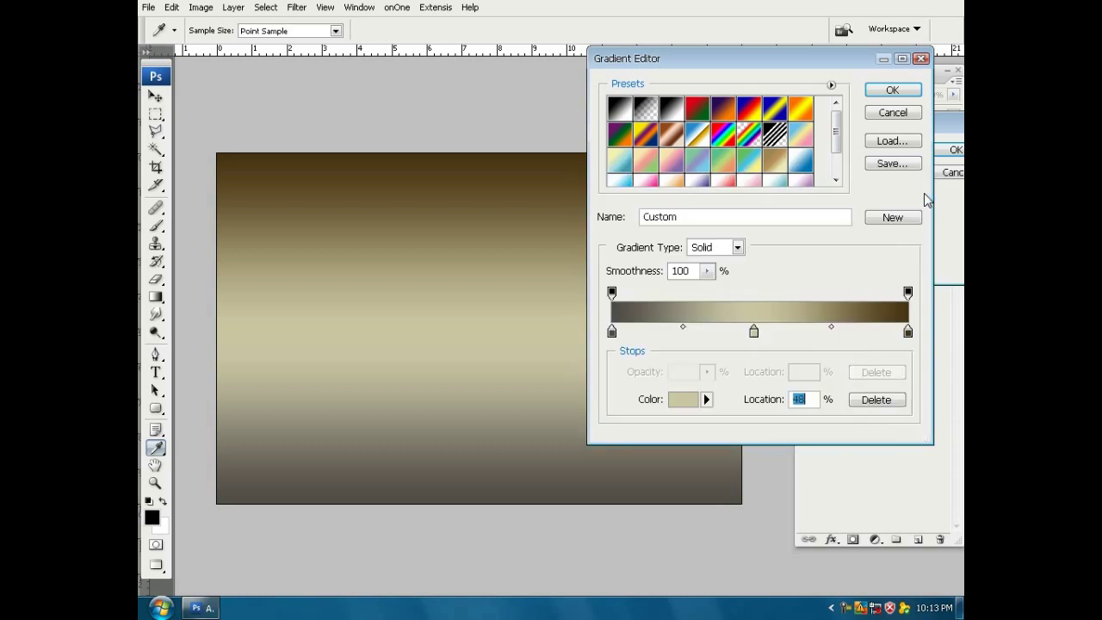
pyautogui.click(891, 92)
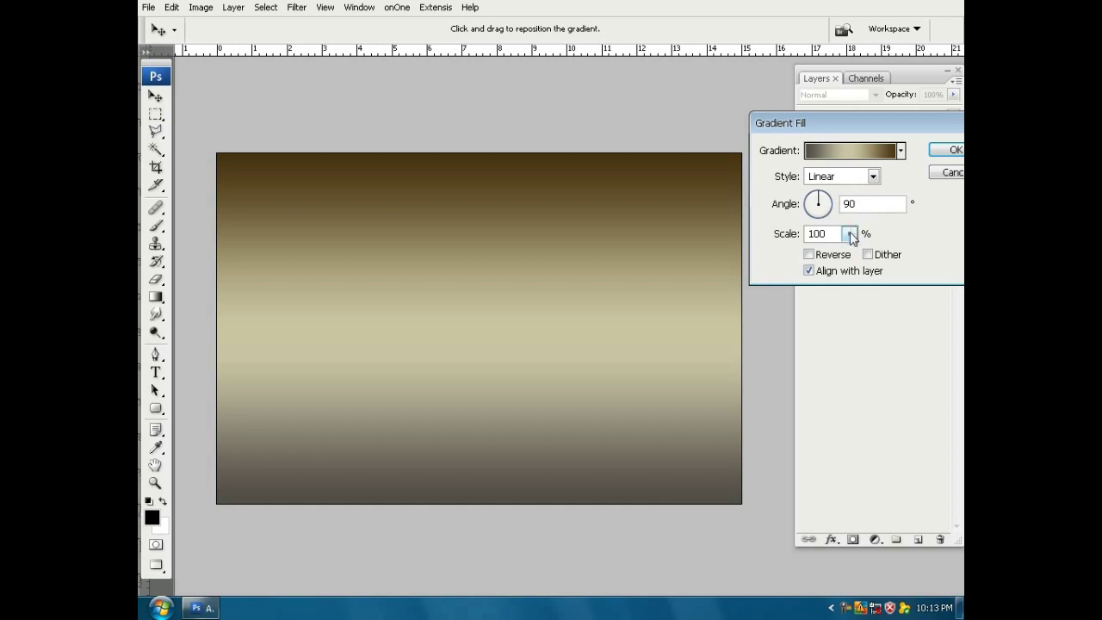
# Commit the Linear, 90° brown–beige–grey Gradient Fill layer above the Background
pyautogui.click(945, 152)
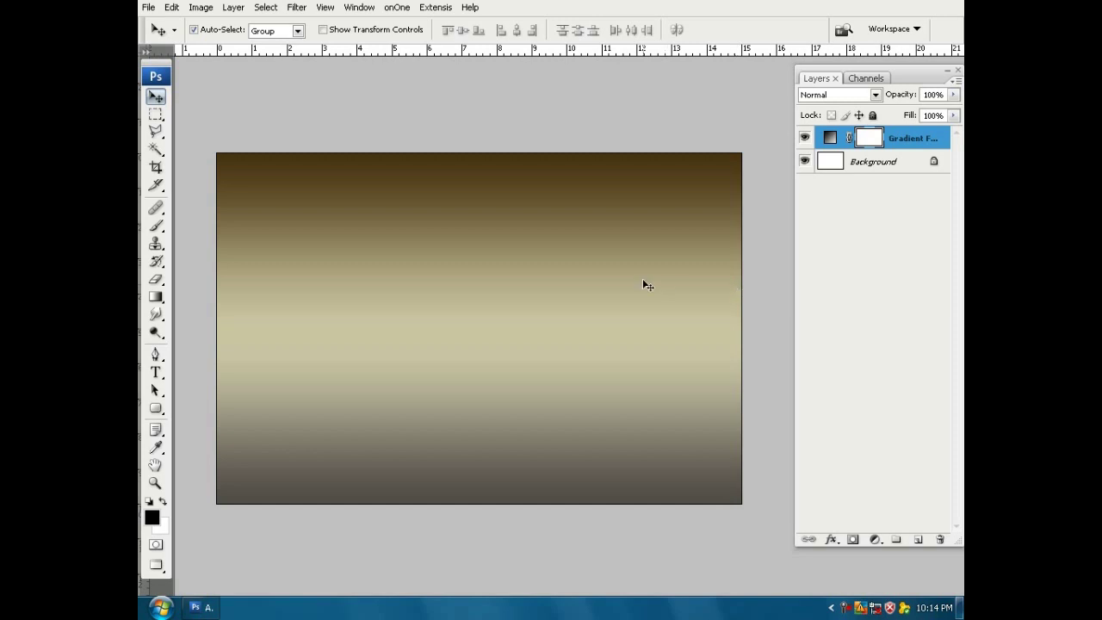
# Open the BG riverbank image from the Ready Stock folder, browsing in thumbnail view
pyautogui.click(151, 8)
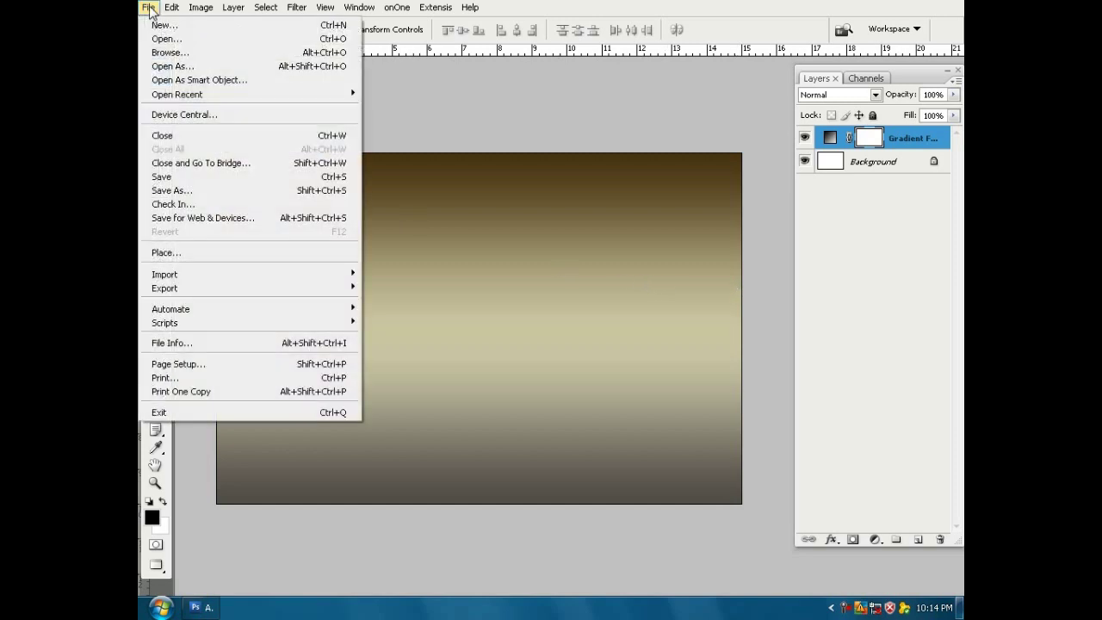
pyautogui.click(165, 38)
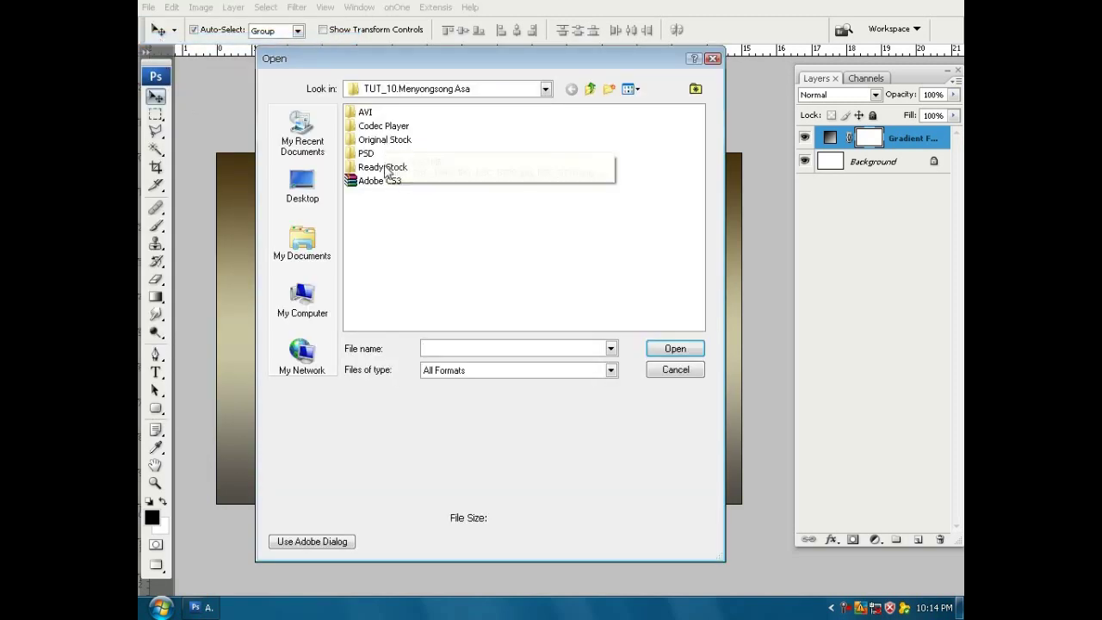
pyautogui.moveTo(382, 167)
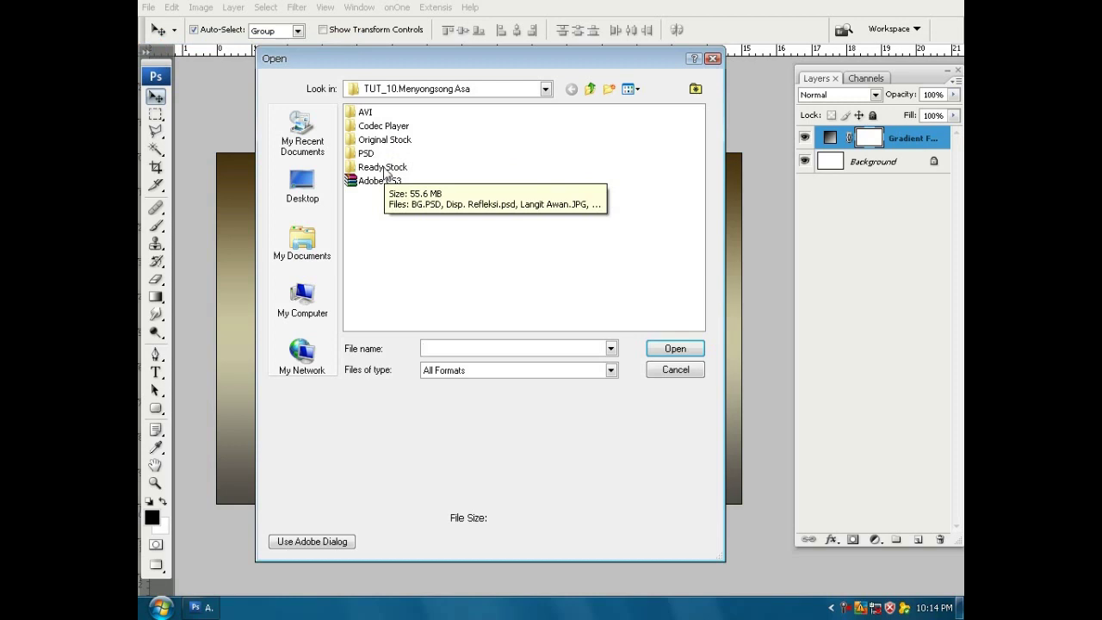
pyautogui.doubleClick(384, 169)
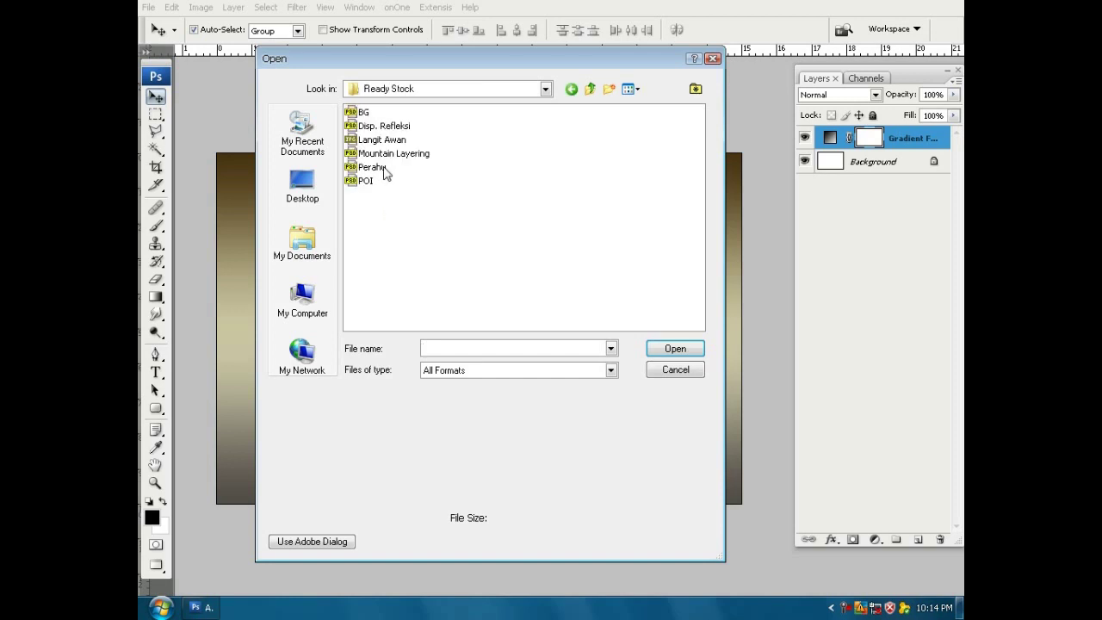
pyautogui.click(634, 90)
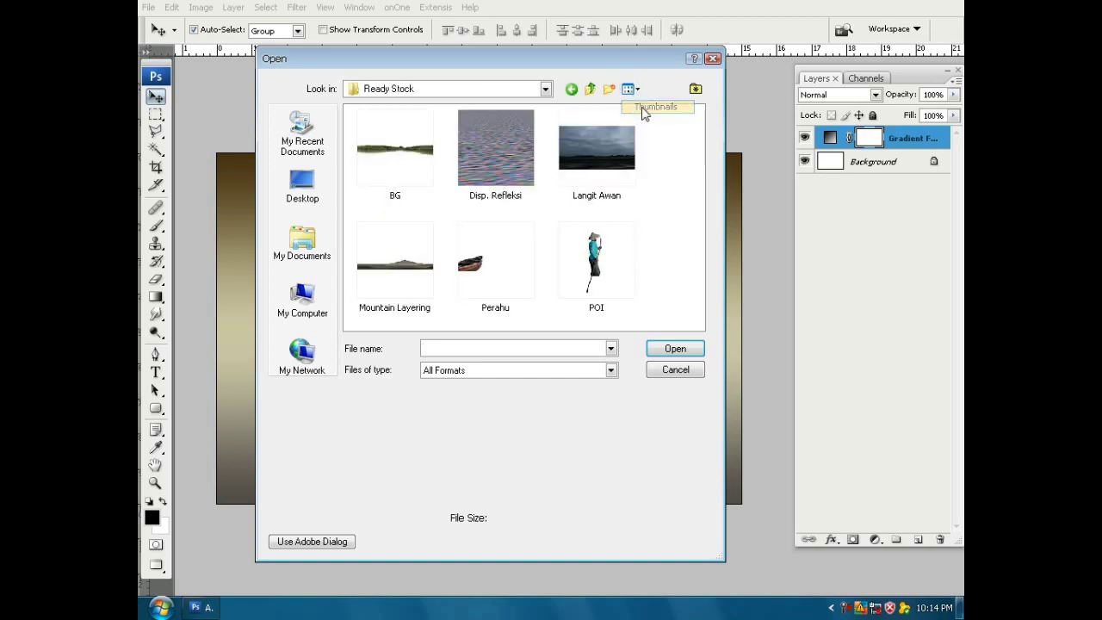
pyautogui.click(410, 175)
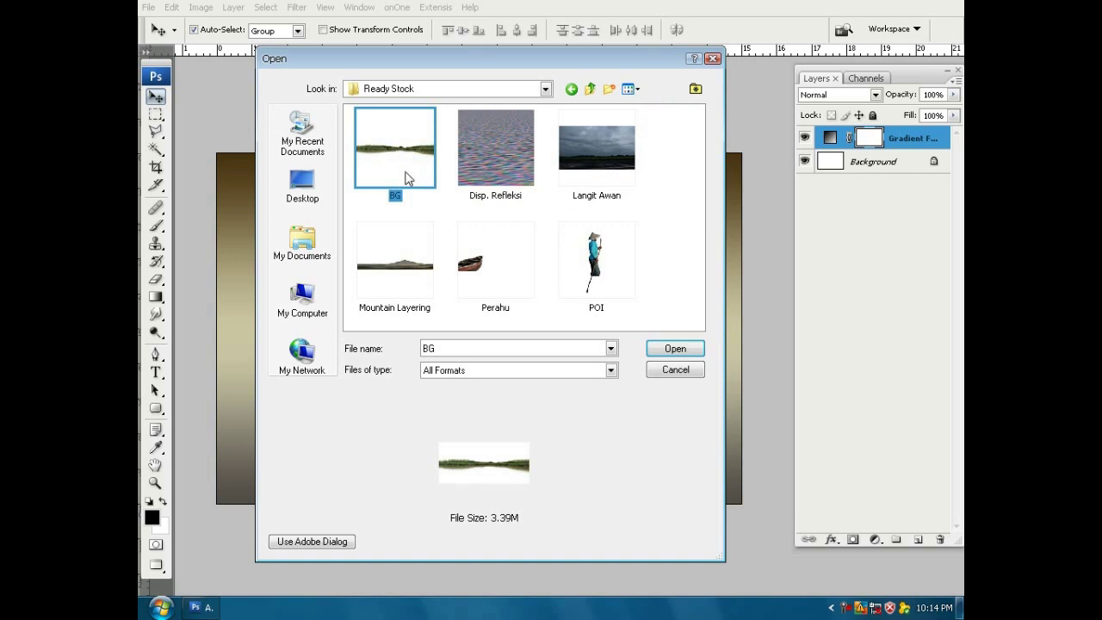
pyautogui.click(668, 350)
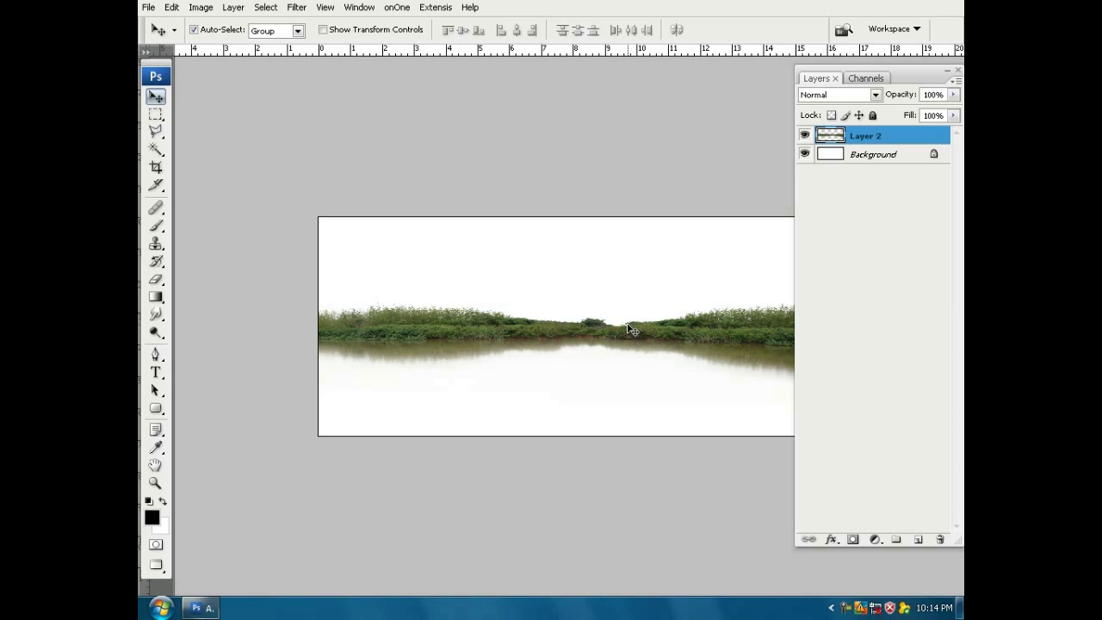
# Zoom to fit the riverbank image and select all of it
pyautogui.hotkey('ctrl', '-')
pyautogui.hotkey('ctrl', '+')
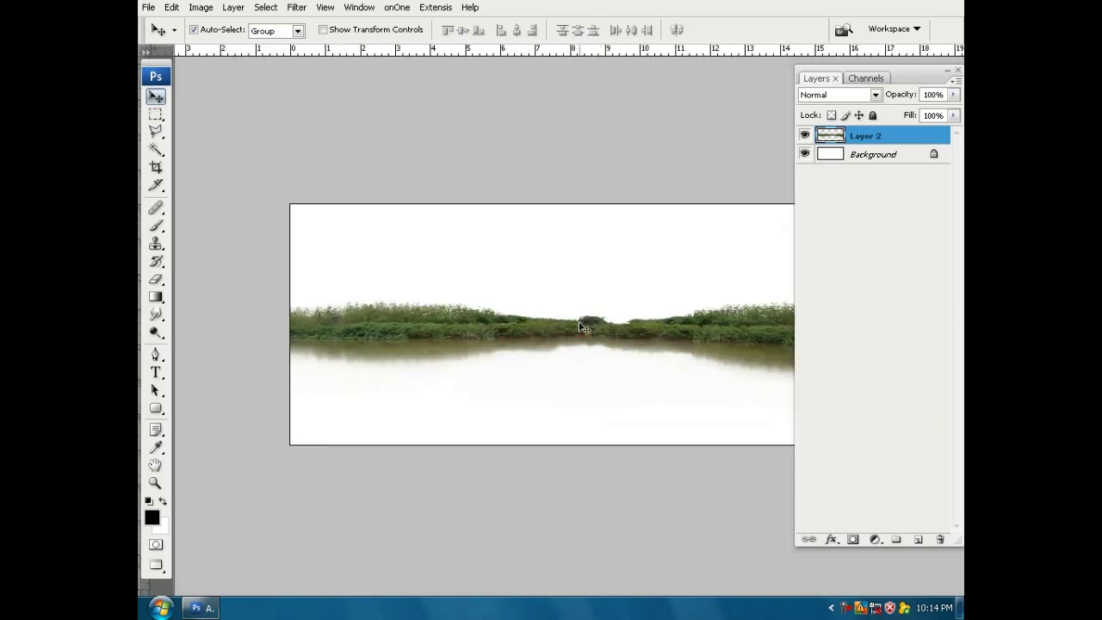
pyautogui.hotkey('ctrl', '-')
pyautogui.hotkey('ctrl', '+')
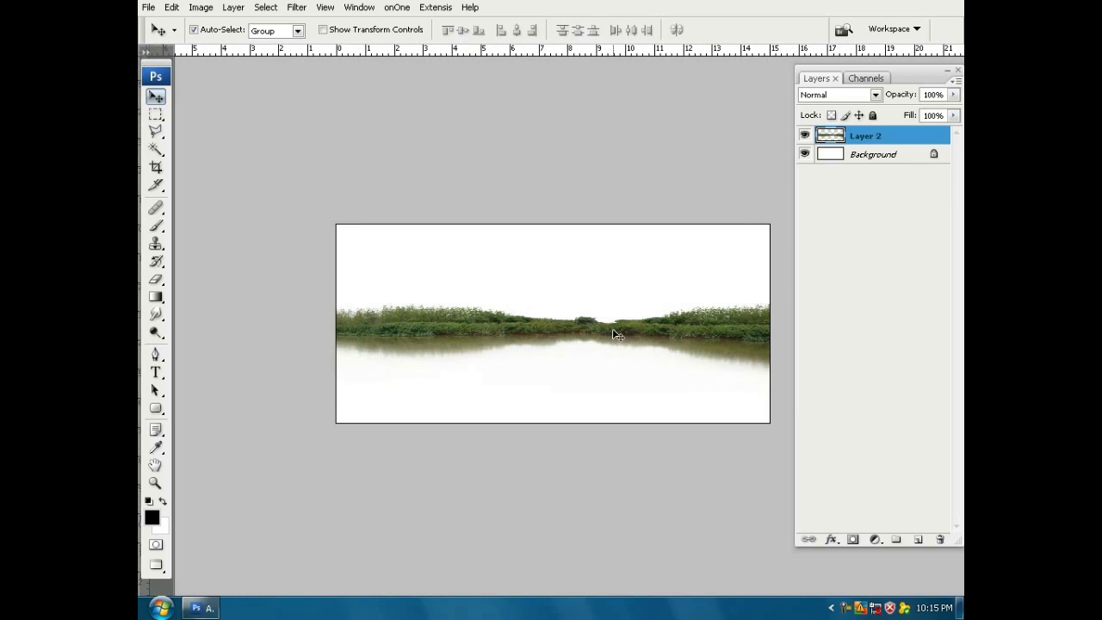
pyautogui.hotkey('ctrl', 'a')
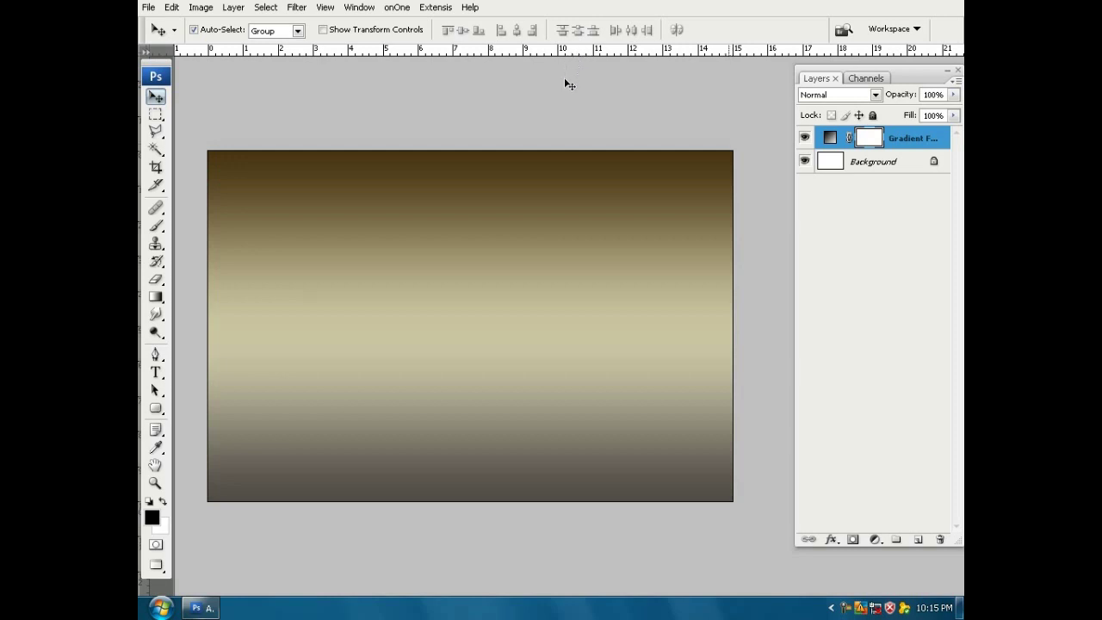
# Hide the panels and place a horizontal guide in the light middle band
pyautogui.press('Tab')
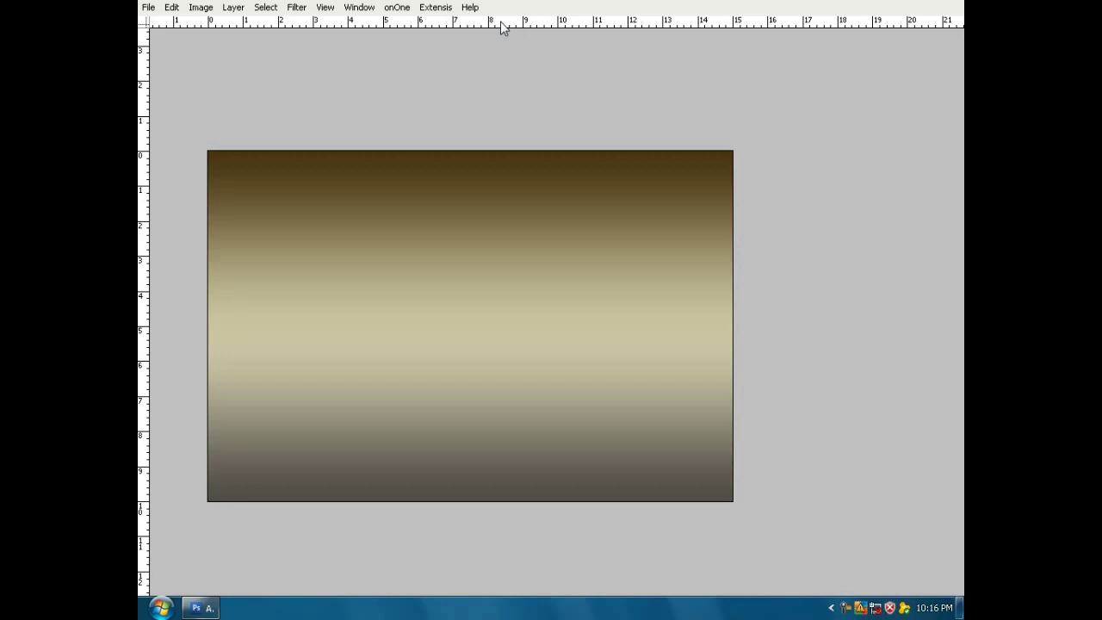
pyautogui.moveTo(501, 24); pyautogui.dragTo(495, 227)
pyautogui.moveTo(496, 227); pyautogui.dragTo(486, 361)
# Restore the panels and paste the riverbank image as Layer 1 above the gradient
pyautogui.press('Tab')
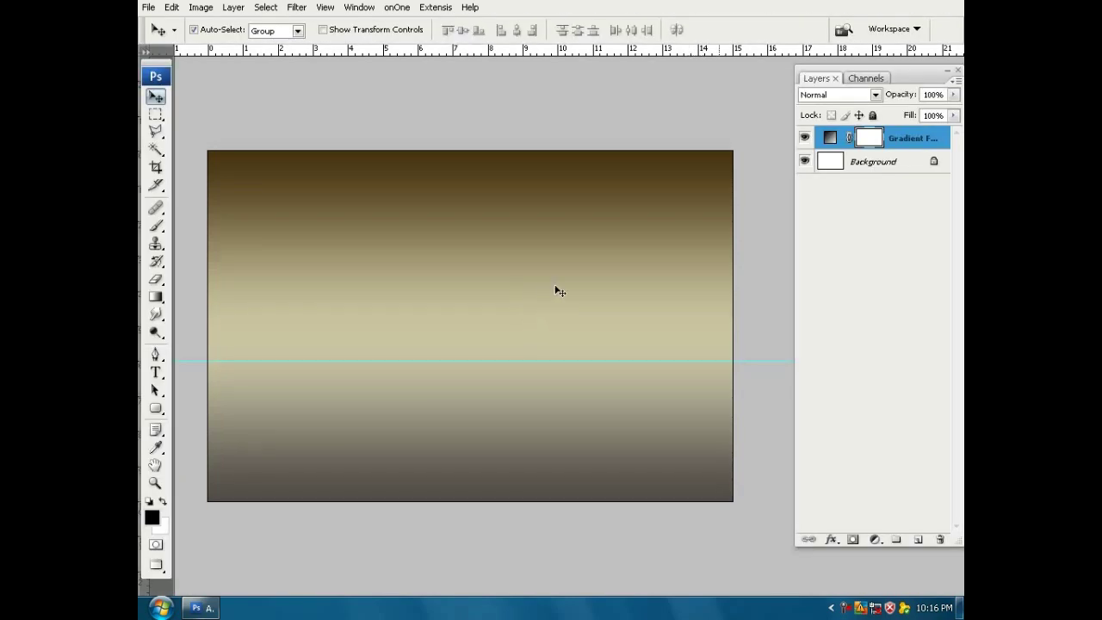
pyautogui.moveTo(558, 290); pyautogui.dragTo(574, 292)
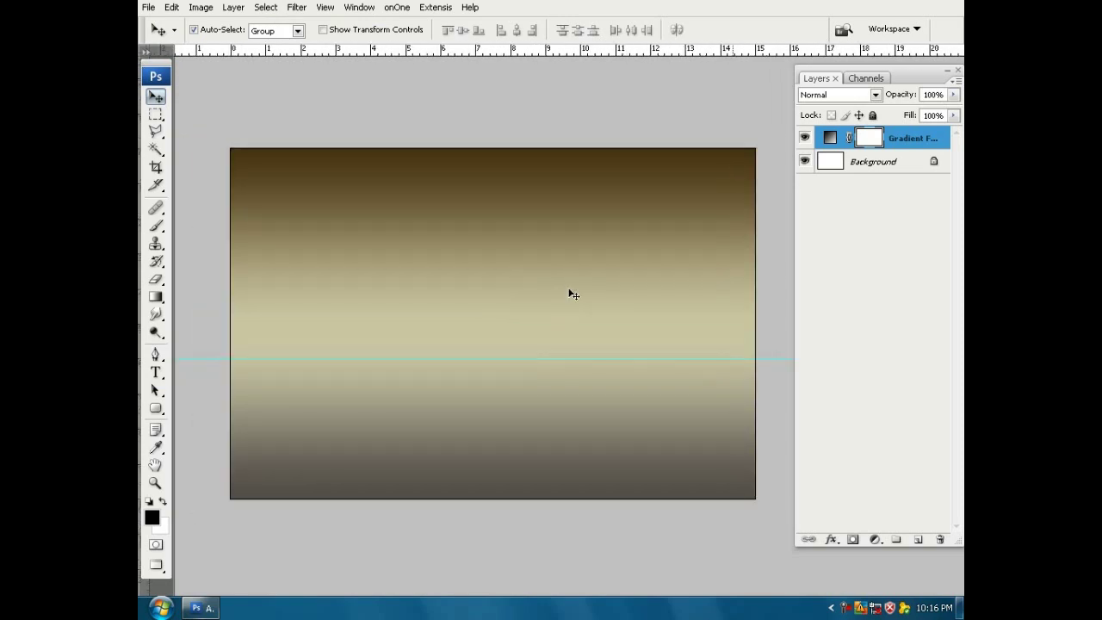
pyautogui.scroll(1, 573, 293)
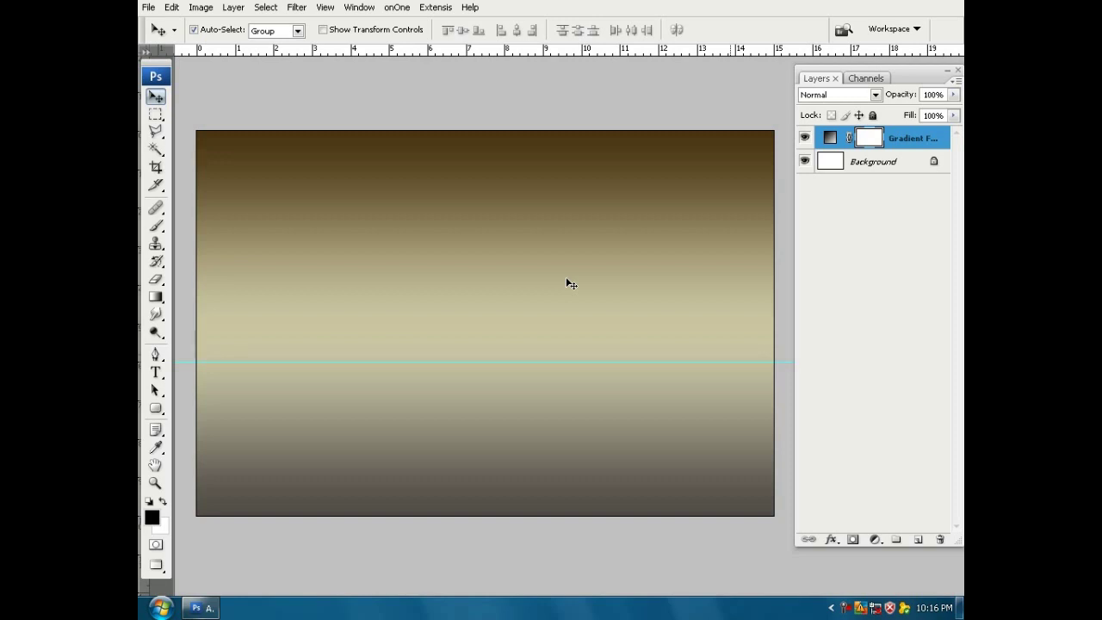
pyautogui.hotkey('ctrl', 'v')
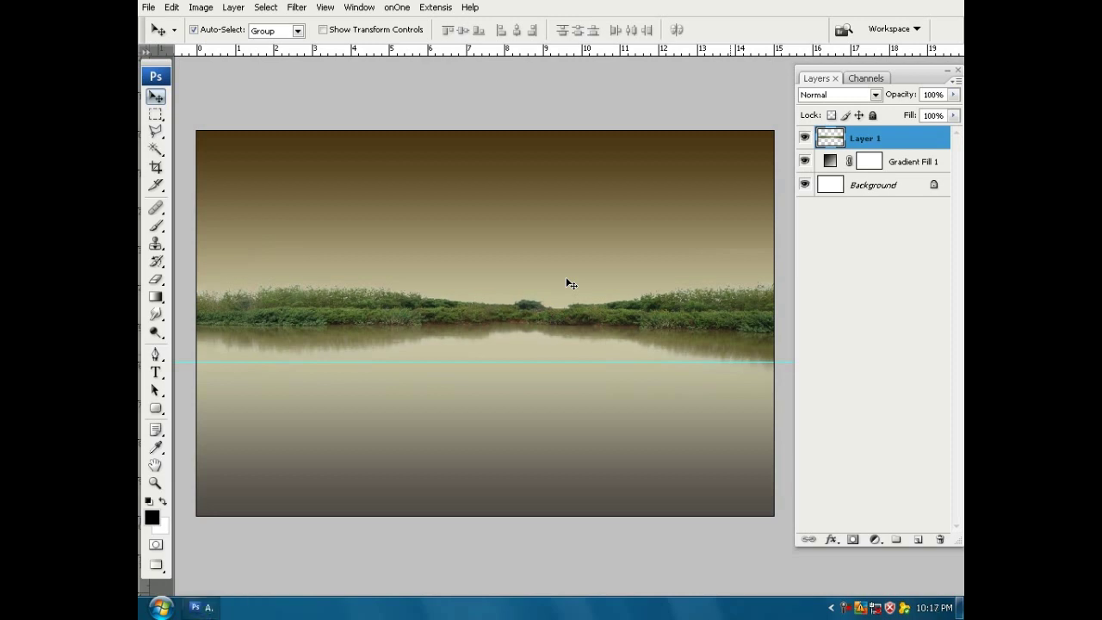
# Nudge the riverbank layer down to align the shoreline with the guide, then delete the guide
pyautogui.hotkey('shift', 'Down')
pyautogui.hotkey('shift', 'Down')
pyautogui.hotkey('shift', 'Down')
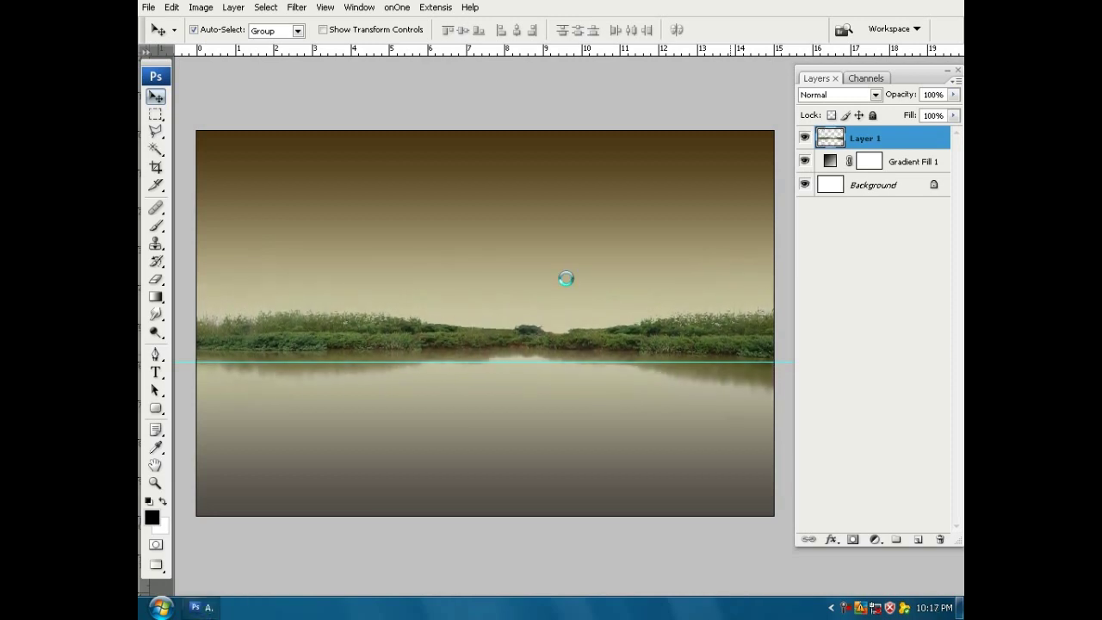
pyautogui.hotkey('shift', 'Down')
pyautogui.press('Down')
pyautogui.press('Down')
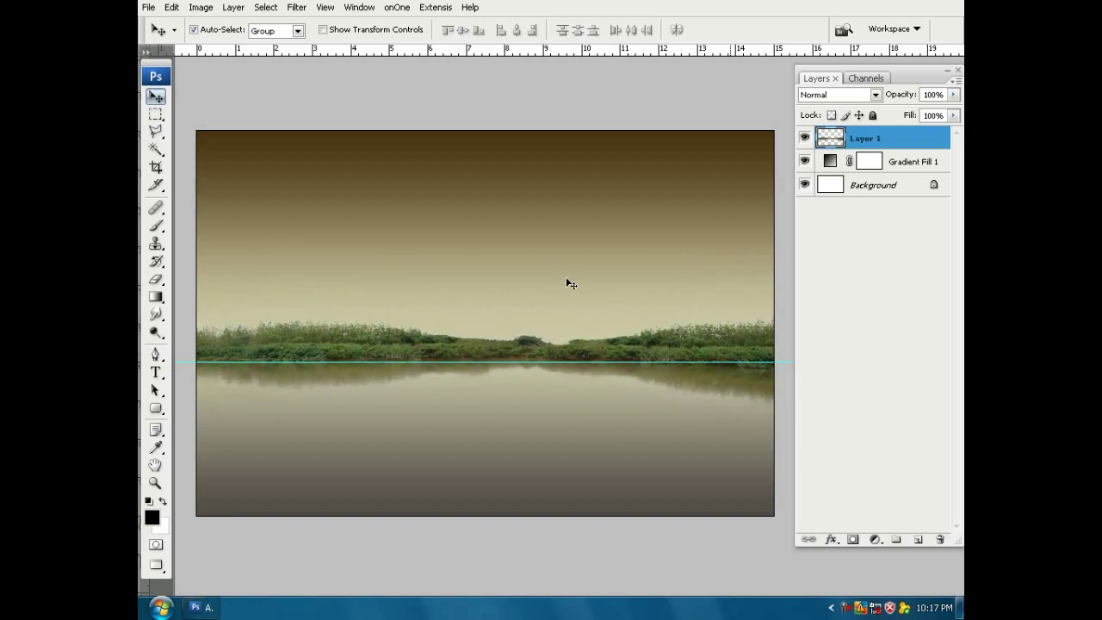
pyautogui.press('Down')
pyautogui.press('Down')
pyautogui.press('Down')
pyautogui.press('Down')
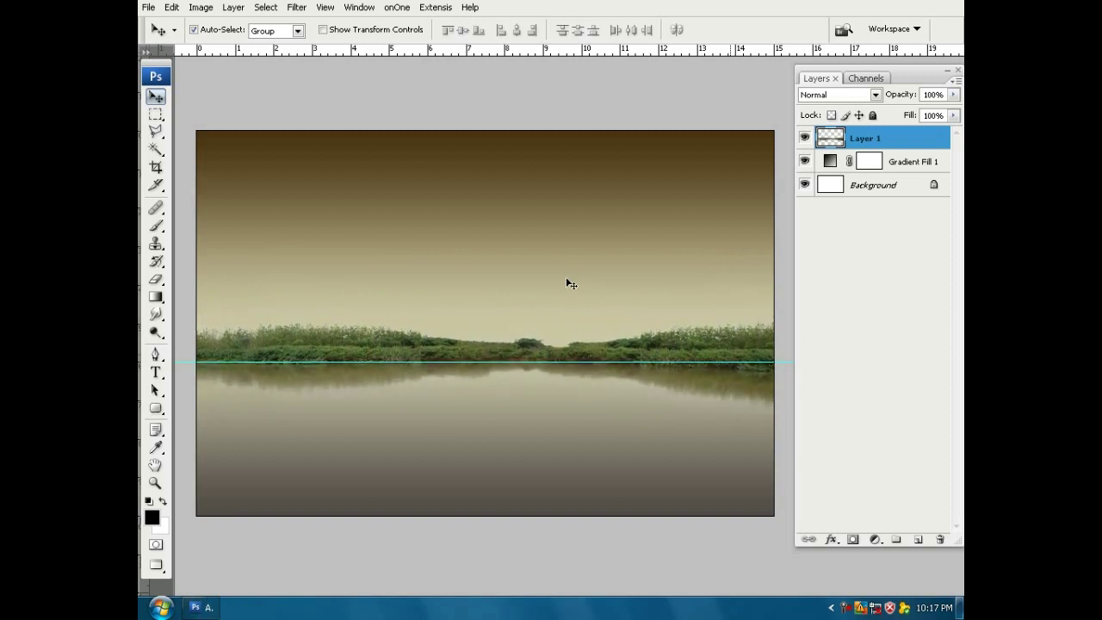
pyautogui.press('Down')
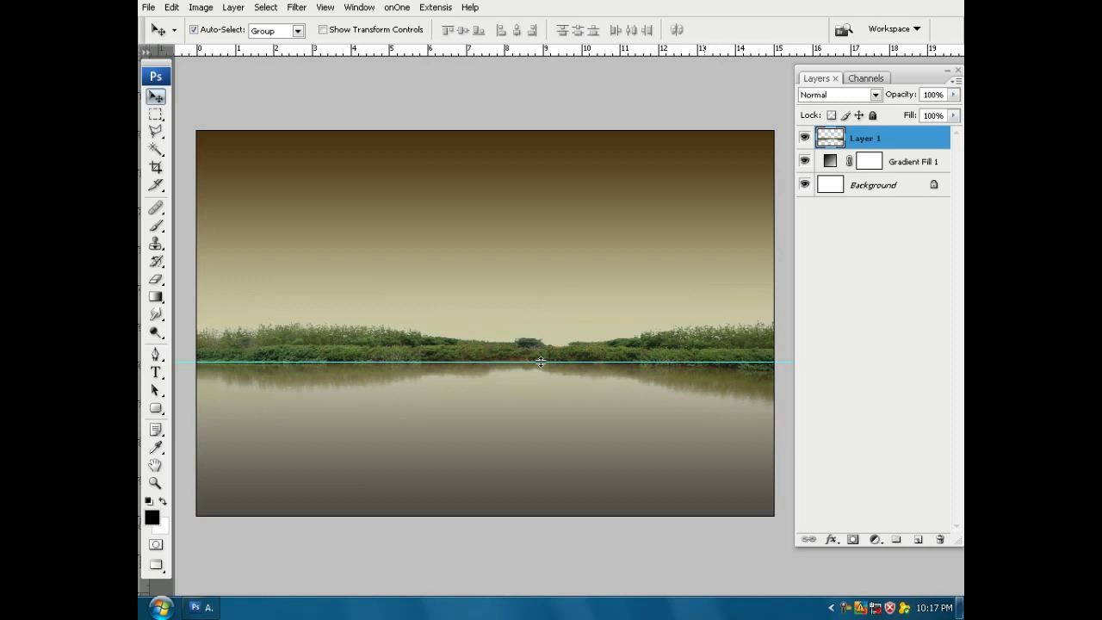
pyautogui.moveTo(541, 362); pyautogui.dragTo(543, 52)
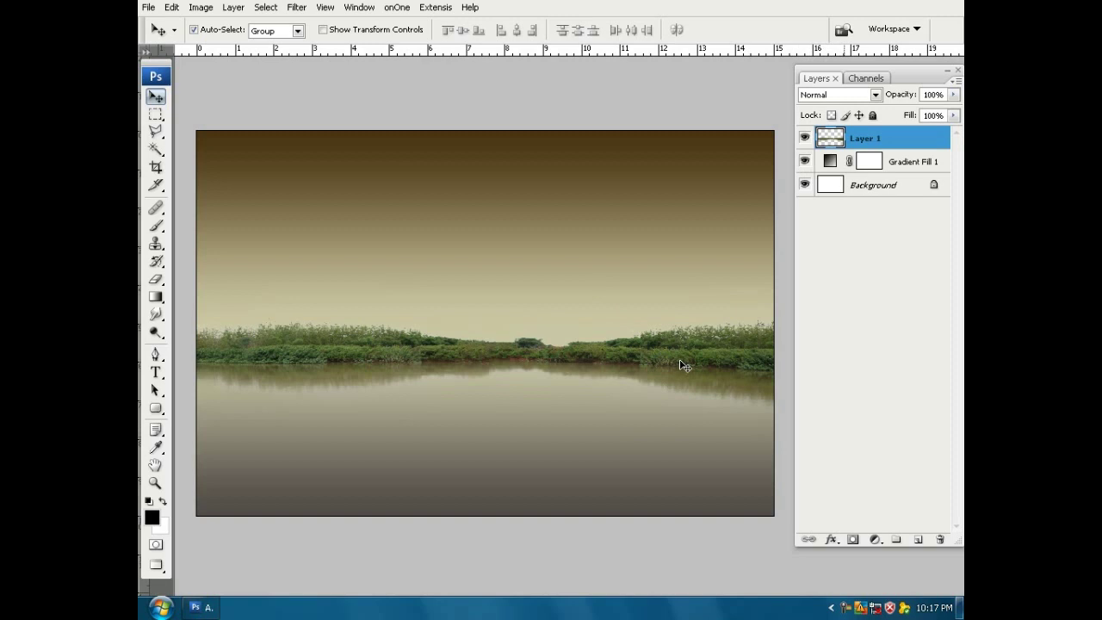
# Rename Layer 1 to BG through Layer Properties
pyautogui.rightClick(864, 140)
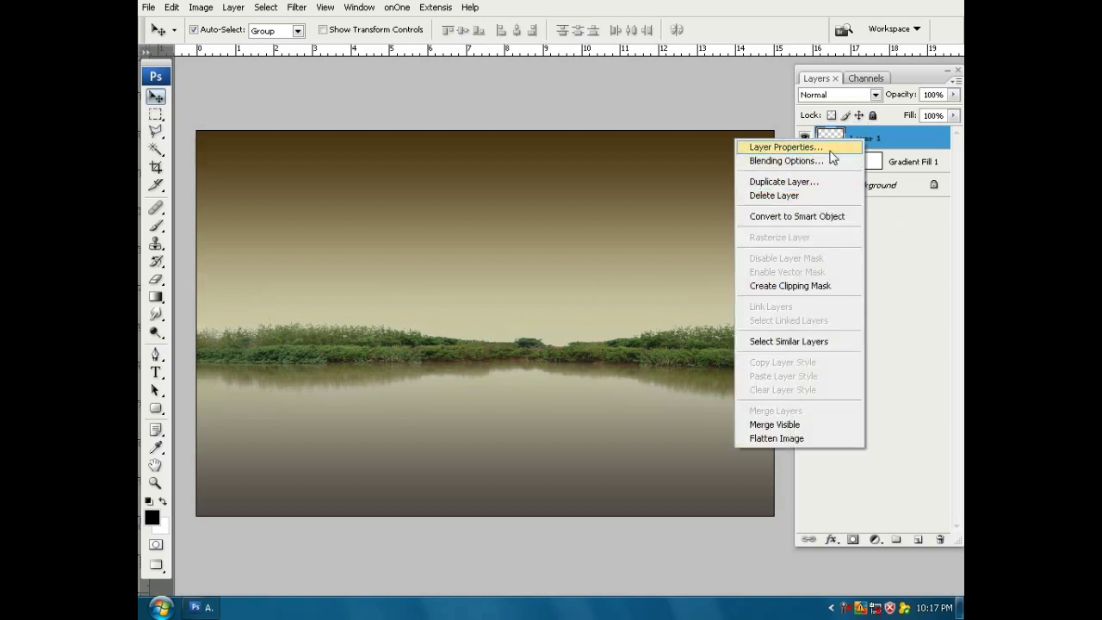
pyautogui.click(829, 151)
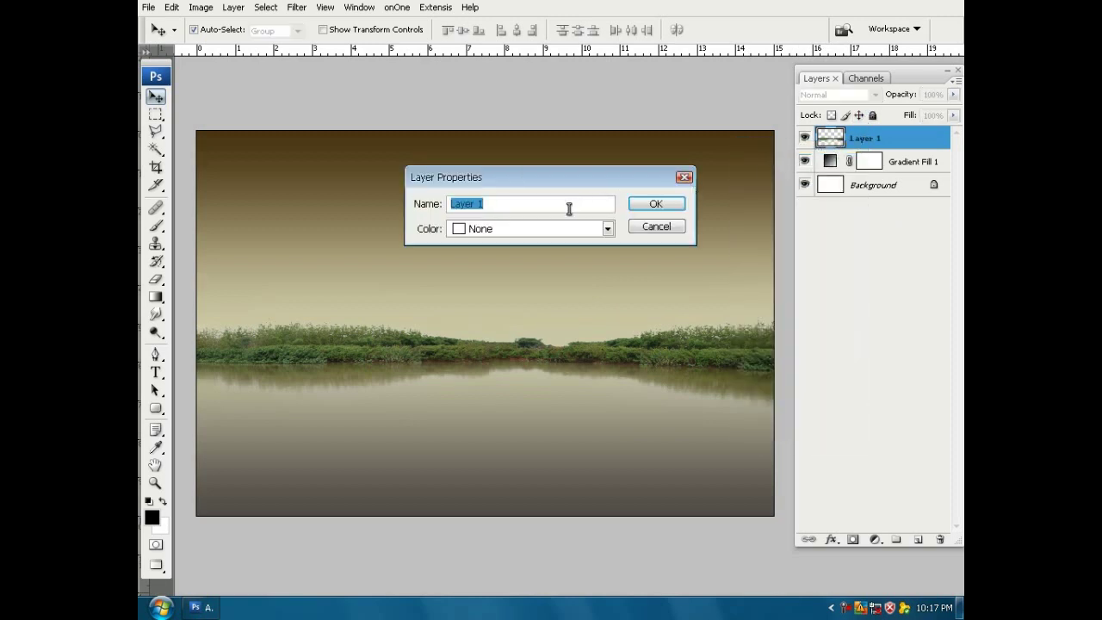
pyautogui.write('BG')
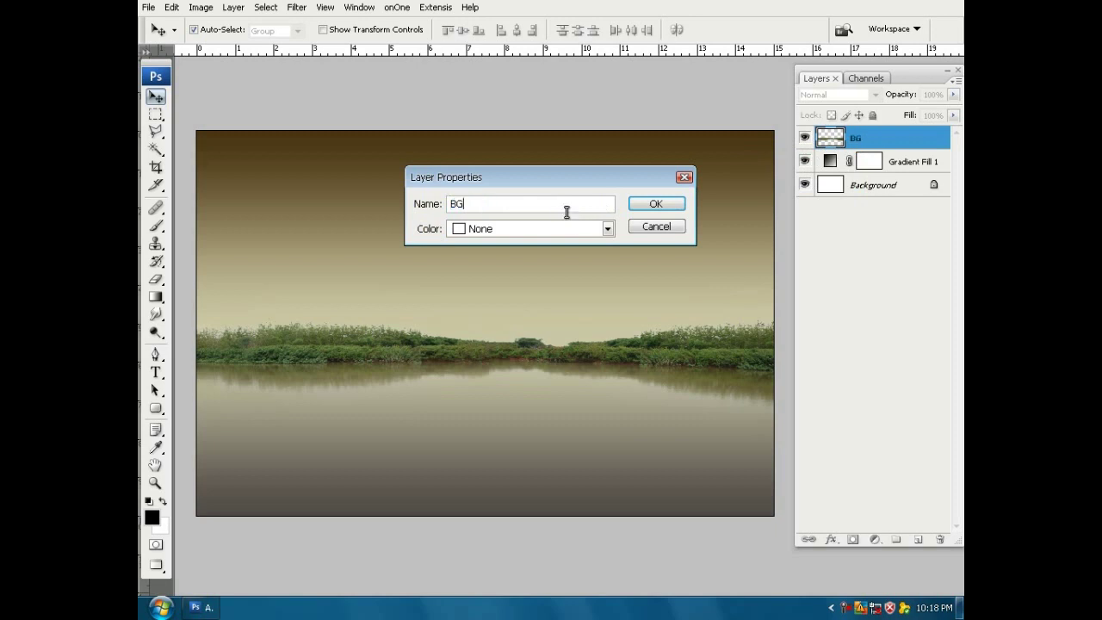
pyautogui.click(650, 207)
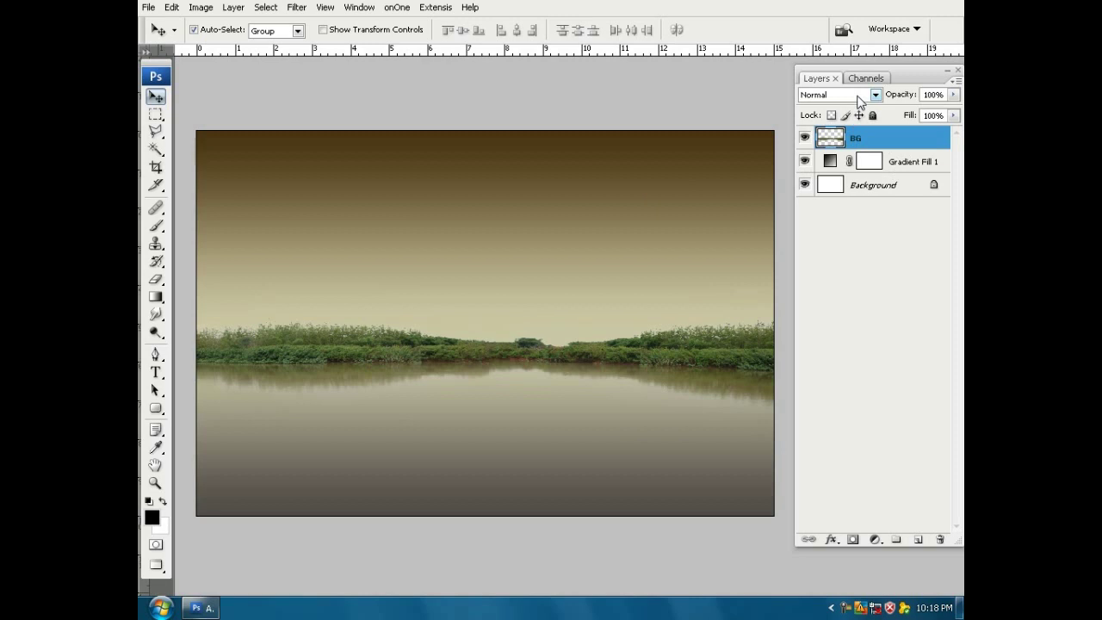
# Set the BG layer's blend mode to Multiply and compare it on and off
pyautogui.click(861, 97)
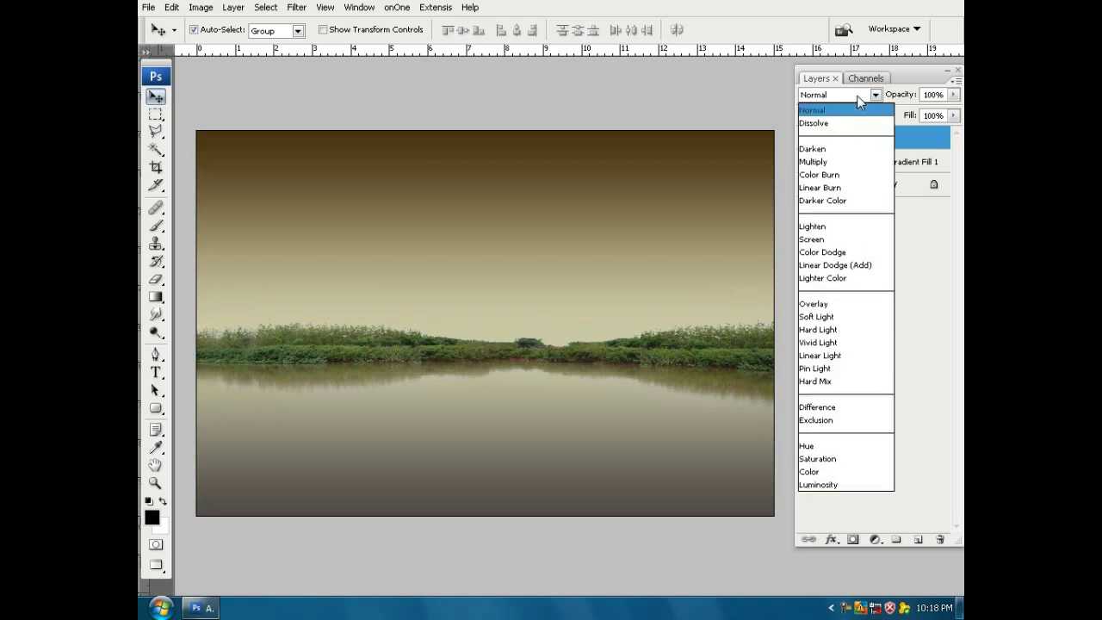
pyautogui.click(848, 162)
pyautogui.click(804, 139)
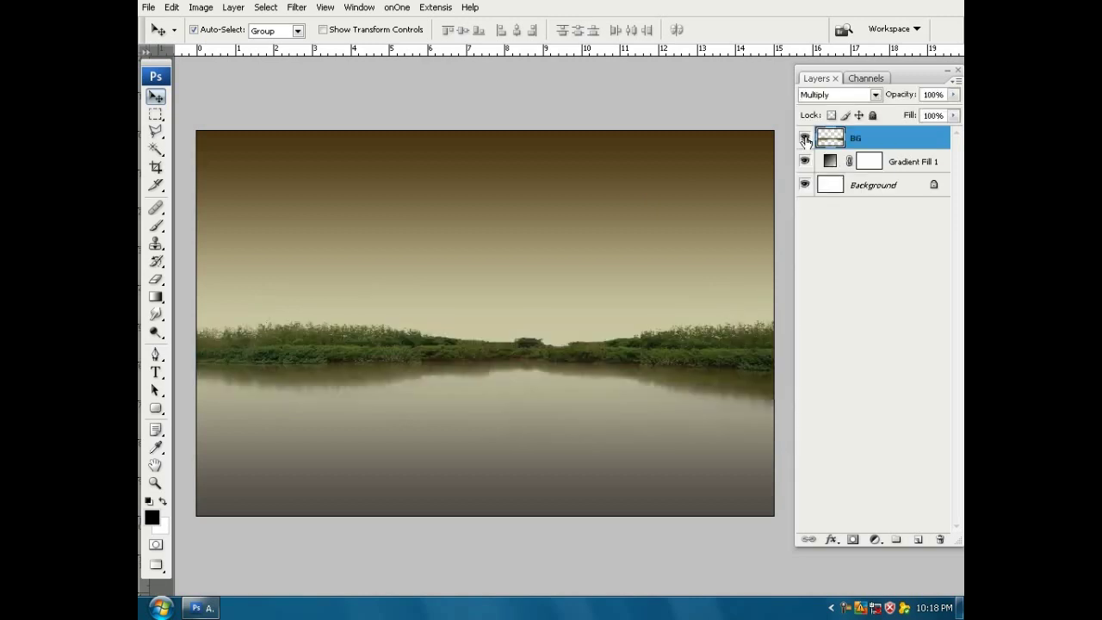
pyautogui.doubleClick(857, 140)
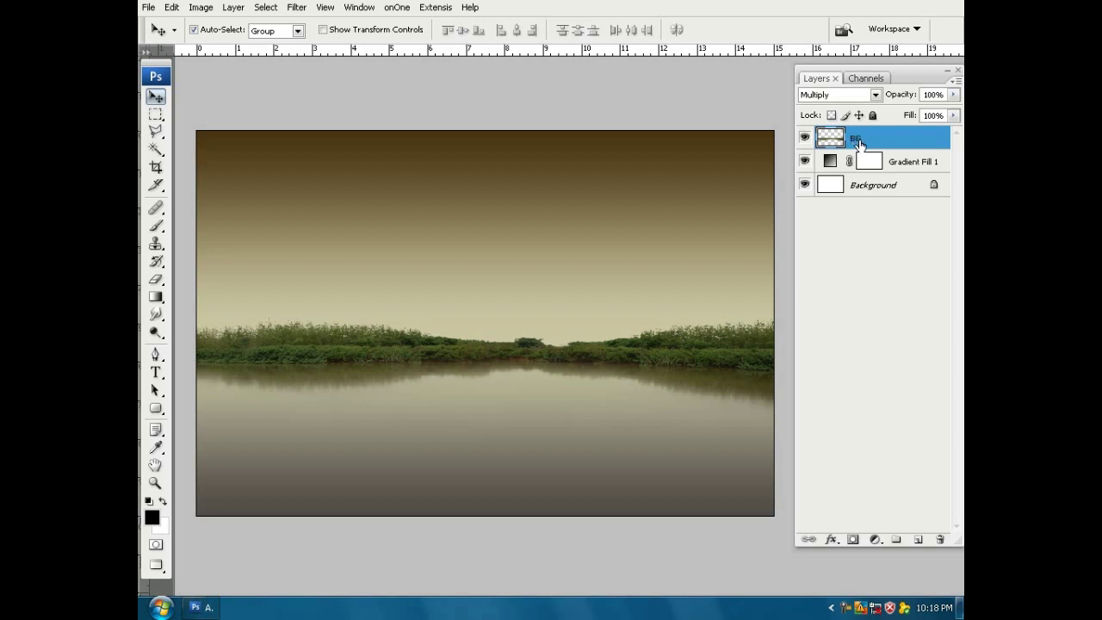
pyautogui.press('Return')
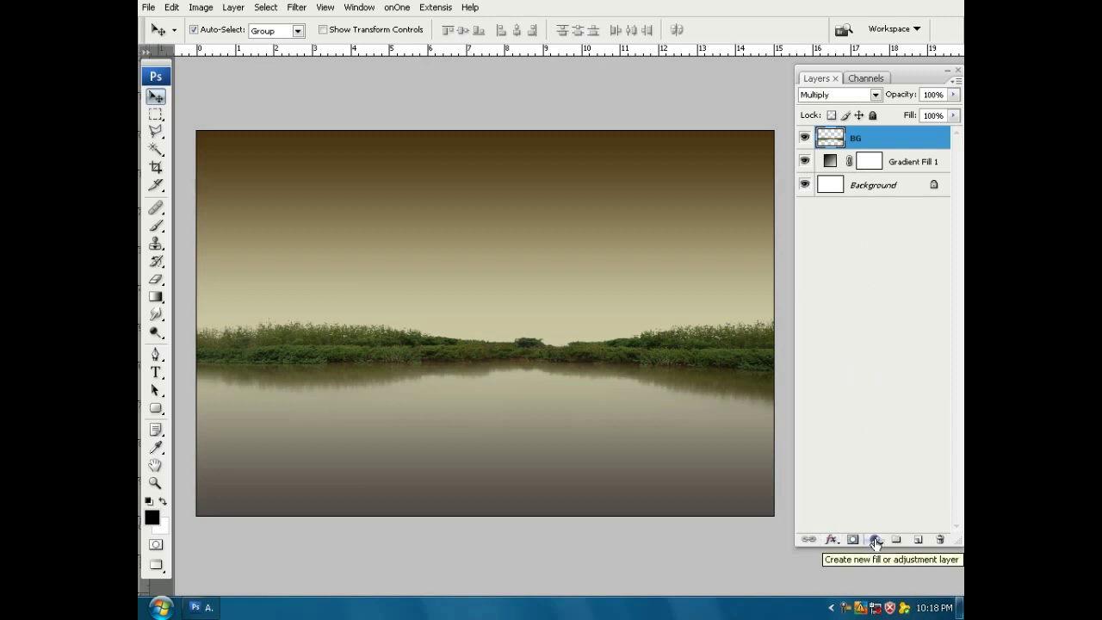
# Add a Hue/Saturation adjustment layer with Saturation set to -26
pyautogui.click(874, 540)
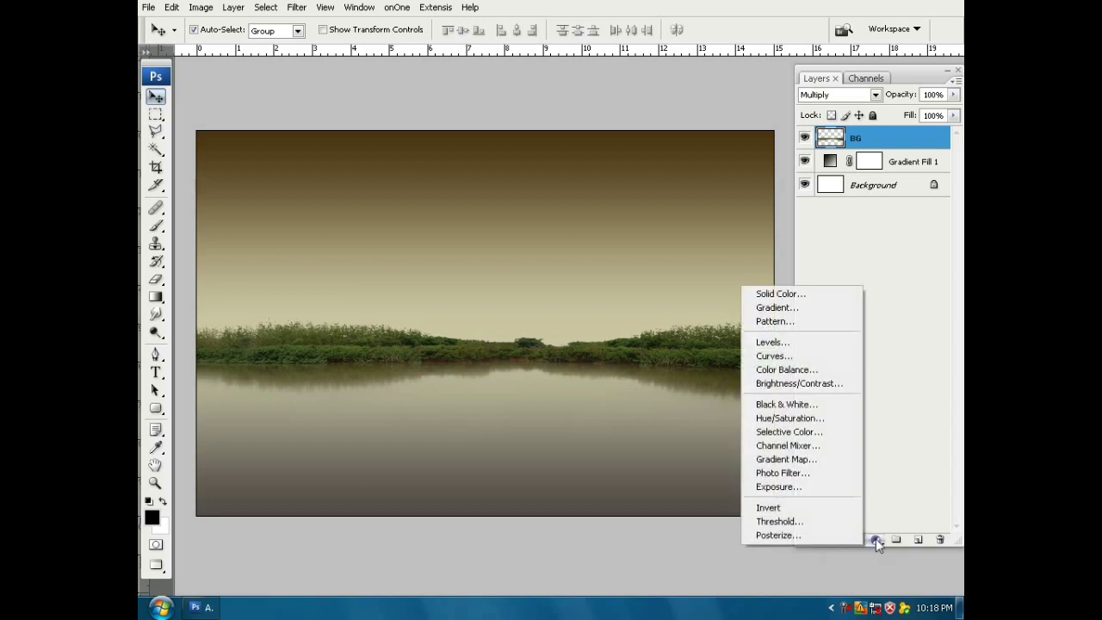
pyautogui.click(819, 419)
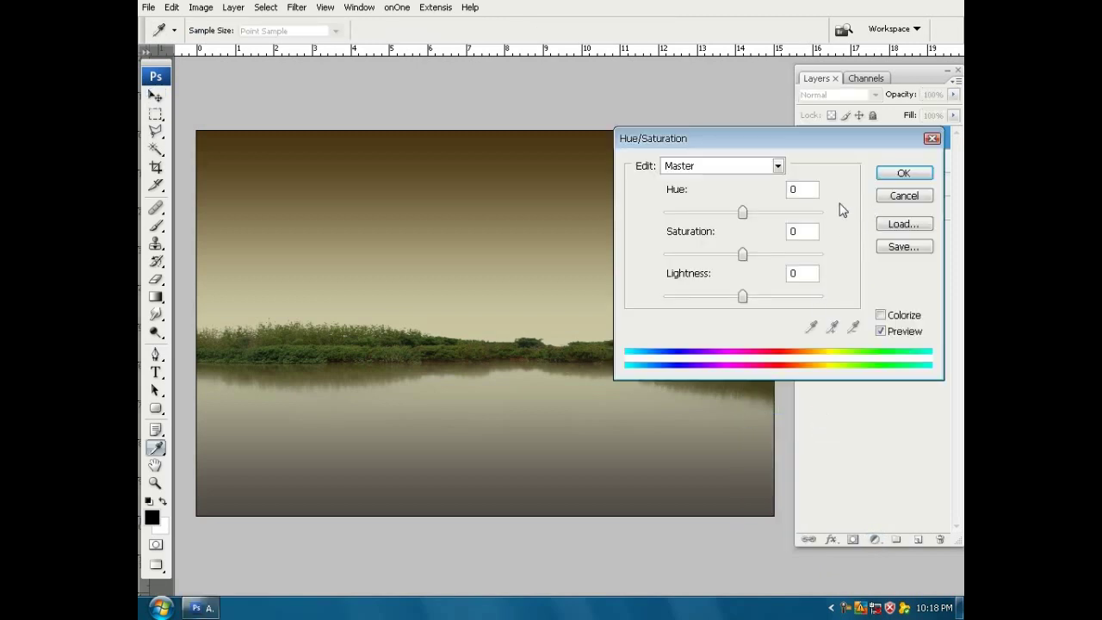
pyautogui.moveTo(804, 233); pyautogui.dragTo(790, 236)
pyautogui.write('-')
pyautogui.write('26')
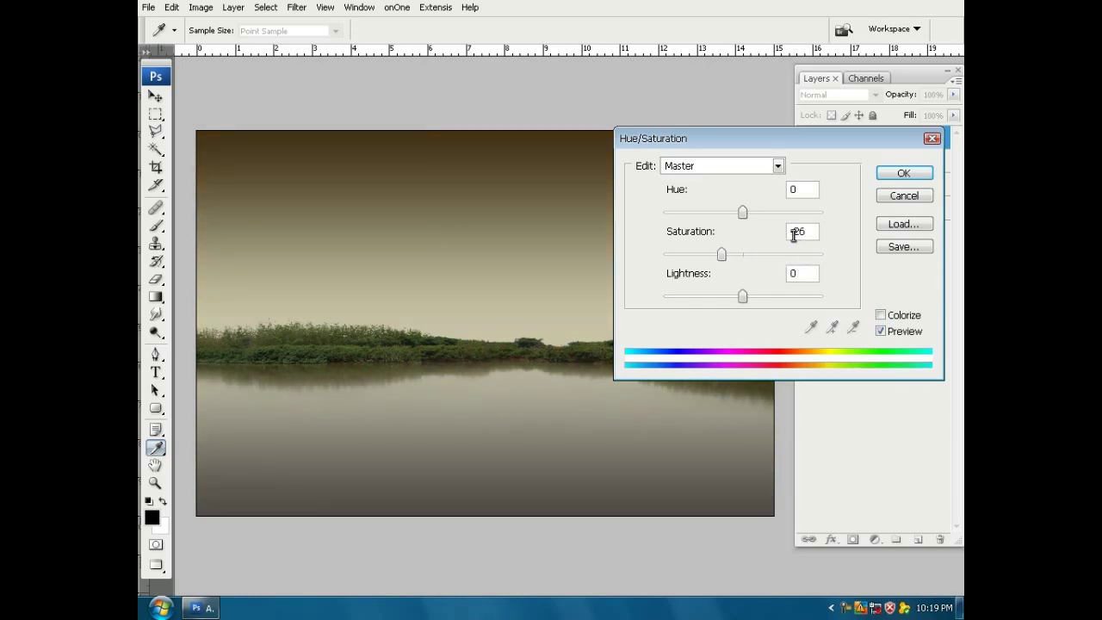
pyautogui.click(904, 173)
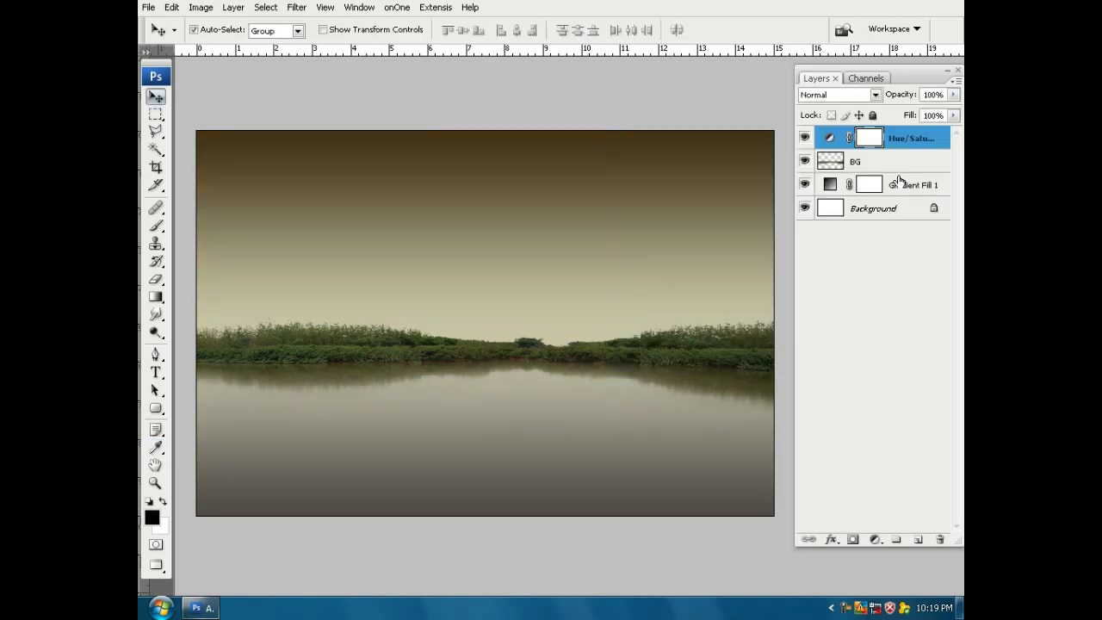
# Clip the Hue/Saturation layer to BG, compare it on and off, and add an empty layer
pyautogui.rightClick(869, 139)
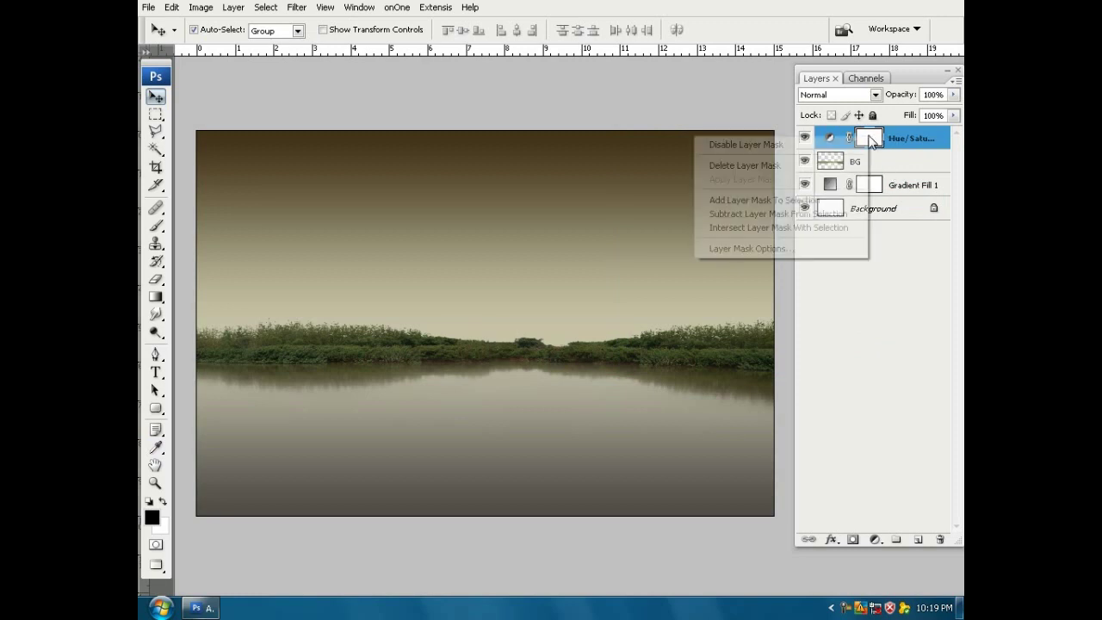
pyautogui.rightClick(891, 135)
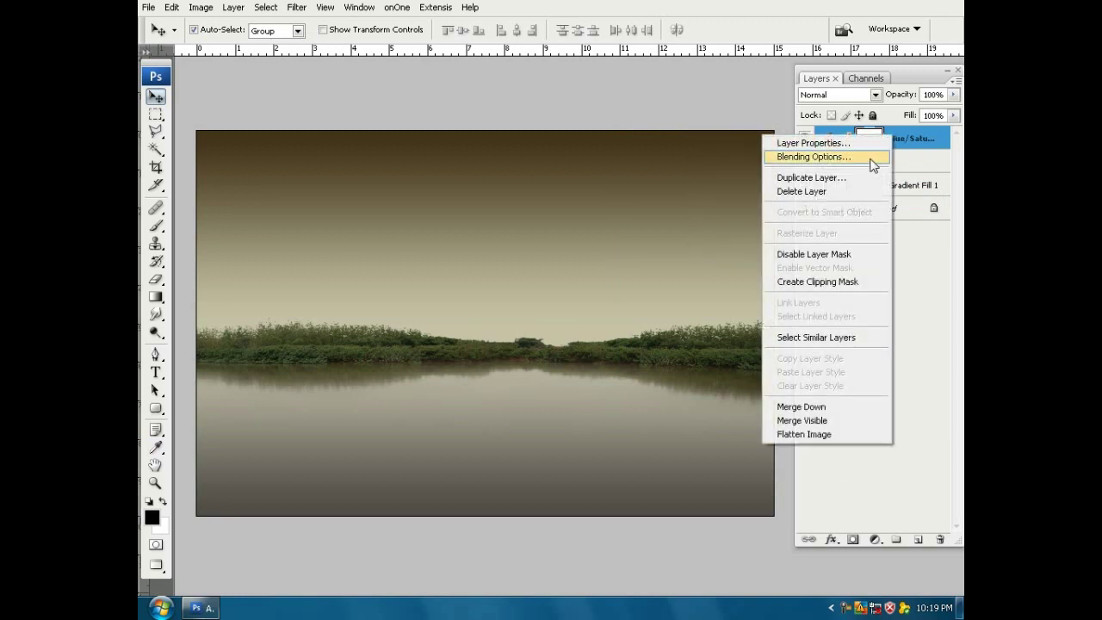
pyautogui.click(836, 283)
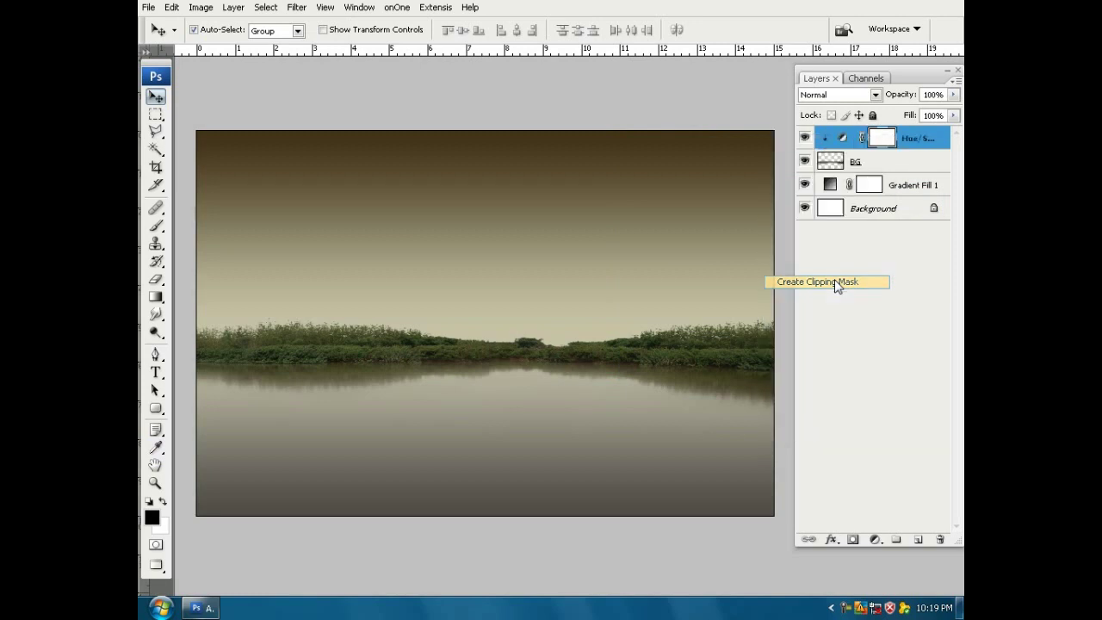
pyautogui.click(805, 139)
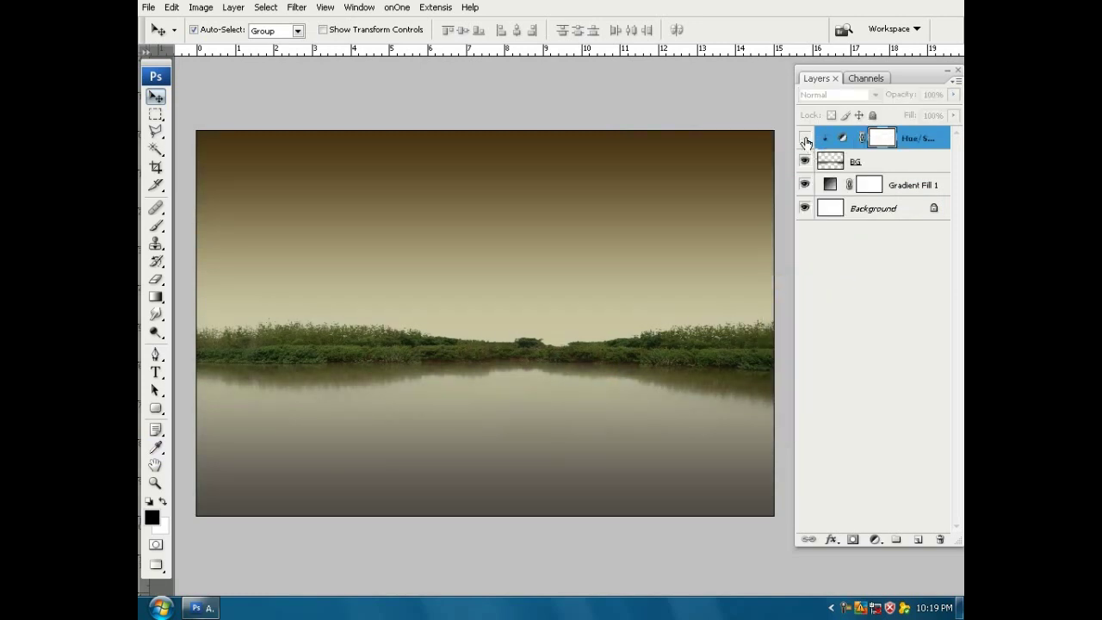
pyautogui.click(805, 138)
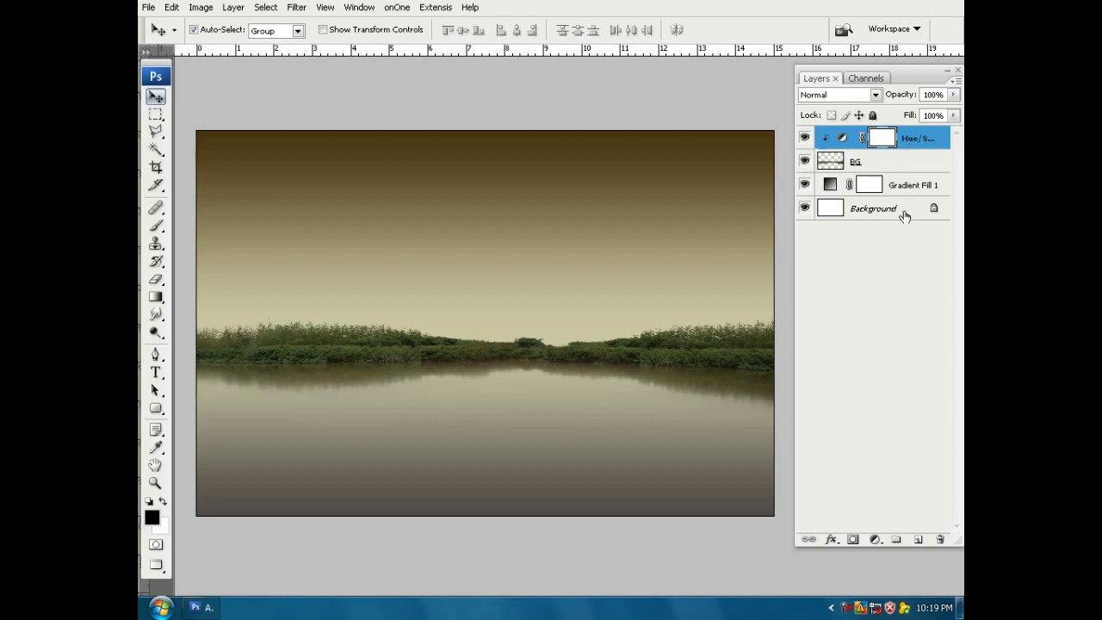
pyautogui.click(917, 539)
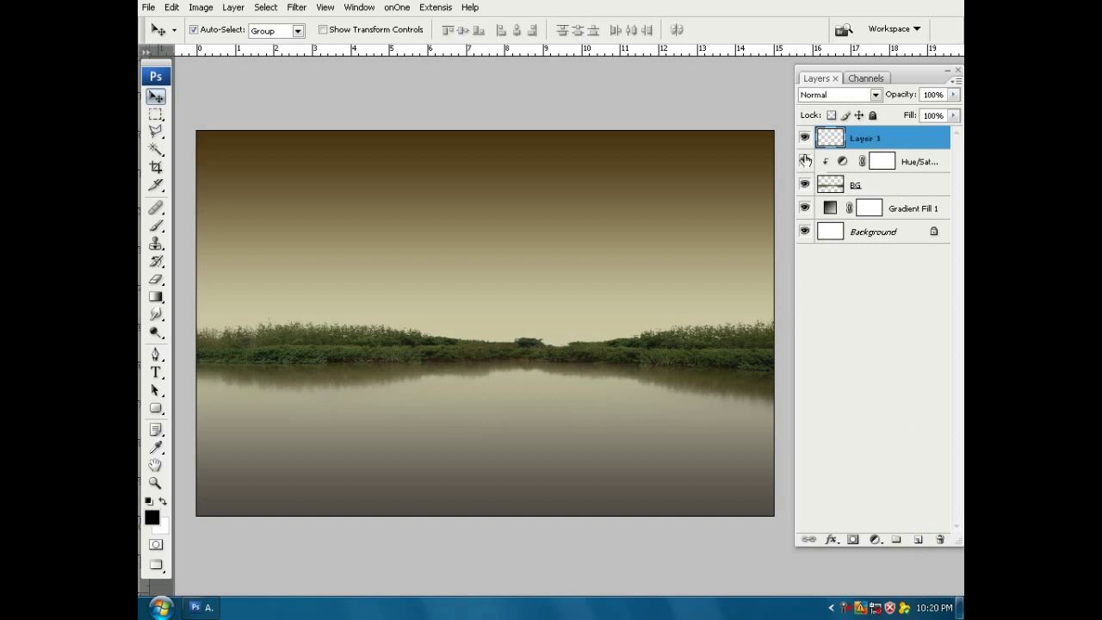
# Set up the Brush tool with white foreground, 100% opacity and size 100
pyautogui.click(156, 227)
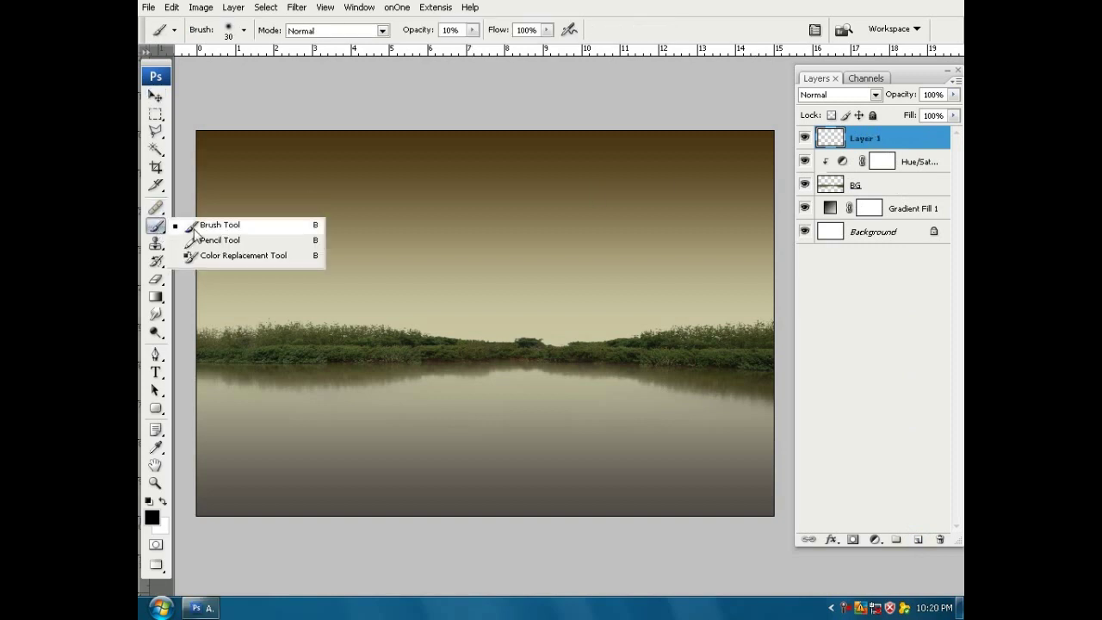
pyautogui.click(206, 225)
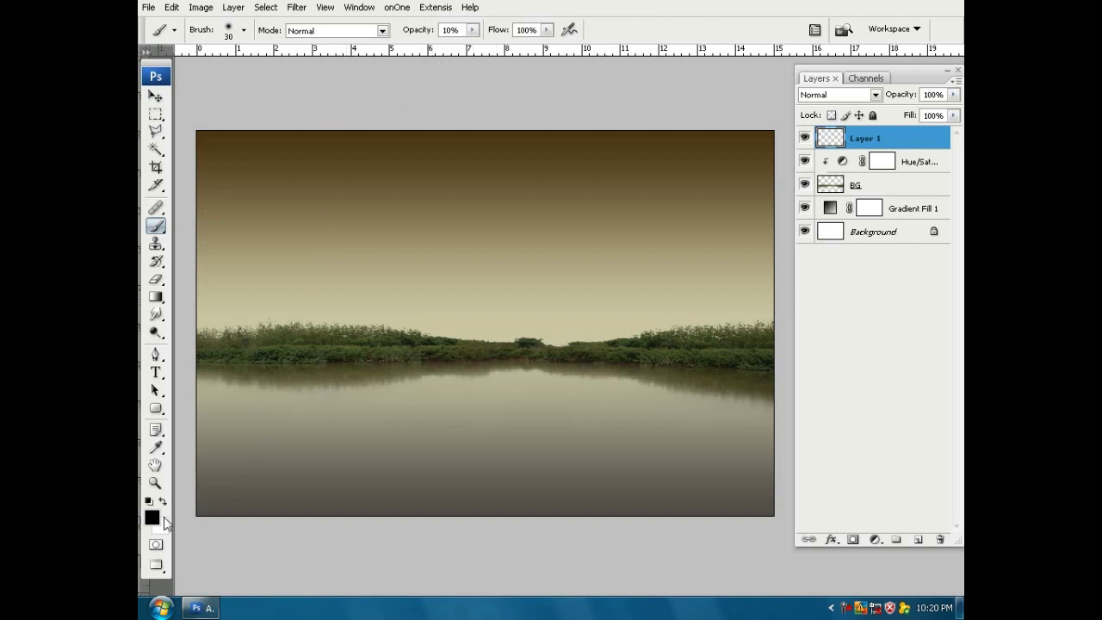
pyautogui.click(162, 501)
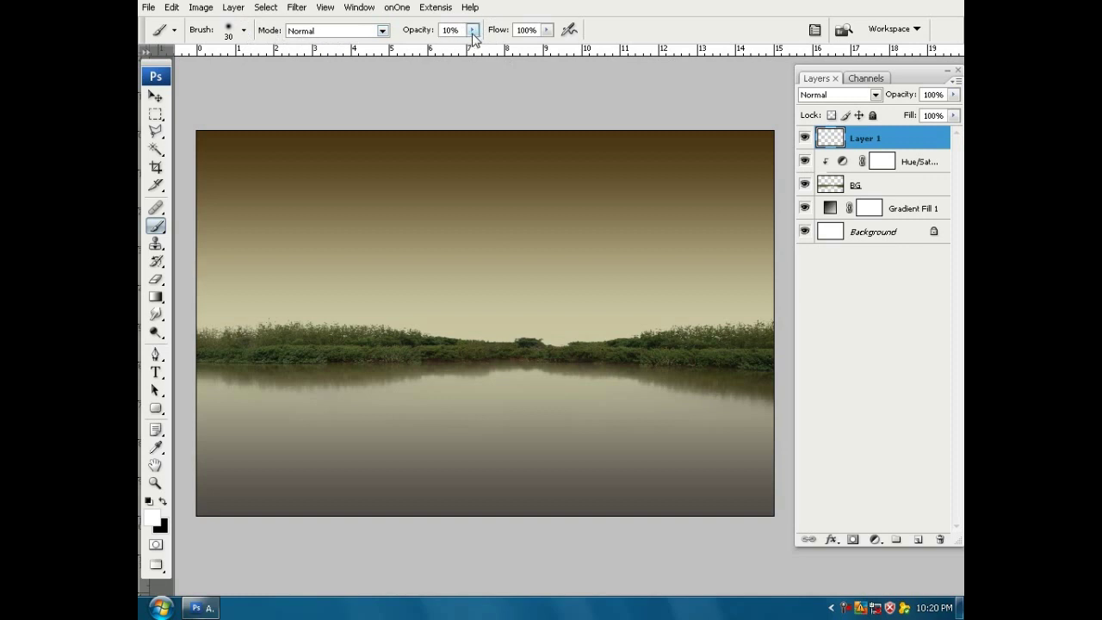
pyautogui.press('0')
pyautogui.press(']')
pyautogui.press(']')
pyautogui.press(']')
pyautogui.press(']')
pyautogui.press(']')
pyautogui.hotkey('ctrl', '-')
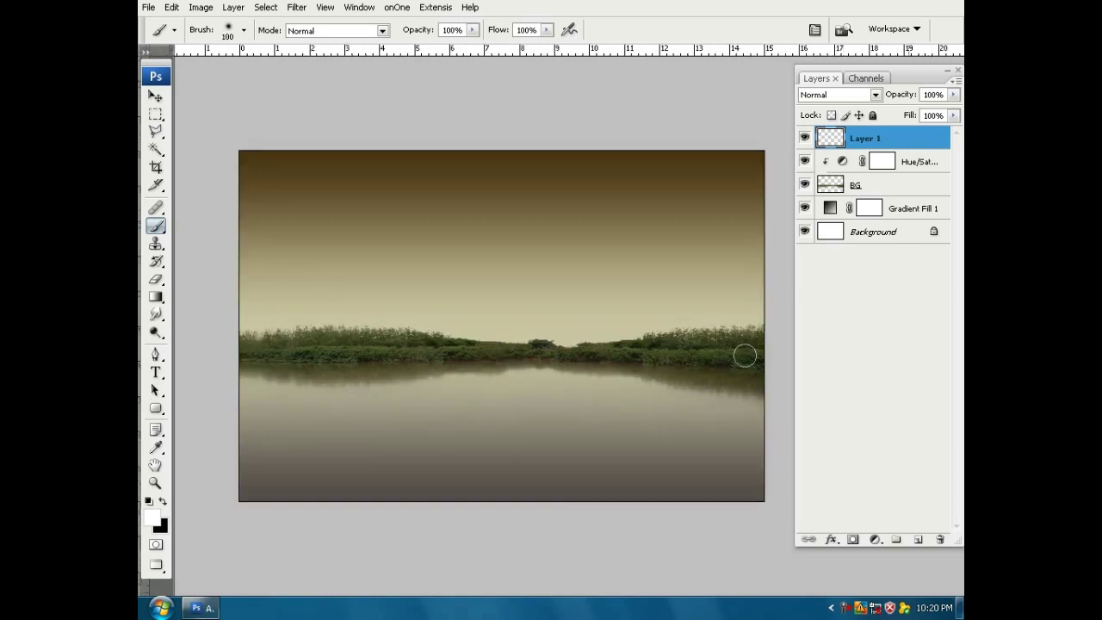
# Paint a broad white stroke across the horizon on the new layer
pyautogui.hotkey('ctrl', '-')
pyautogui.moveTo(726, 359); pyautogui.dragTo(689, 343)
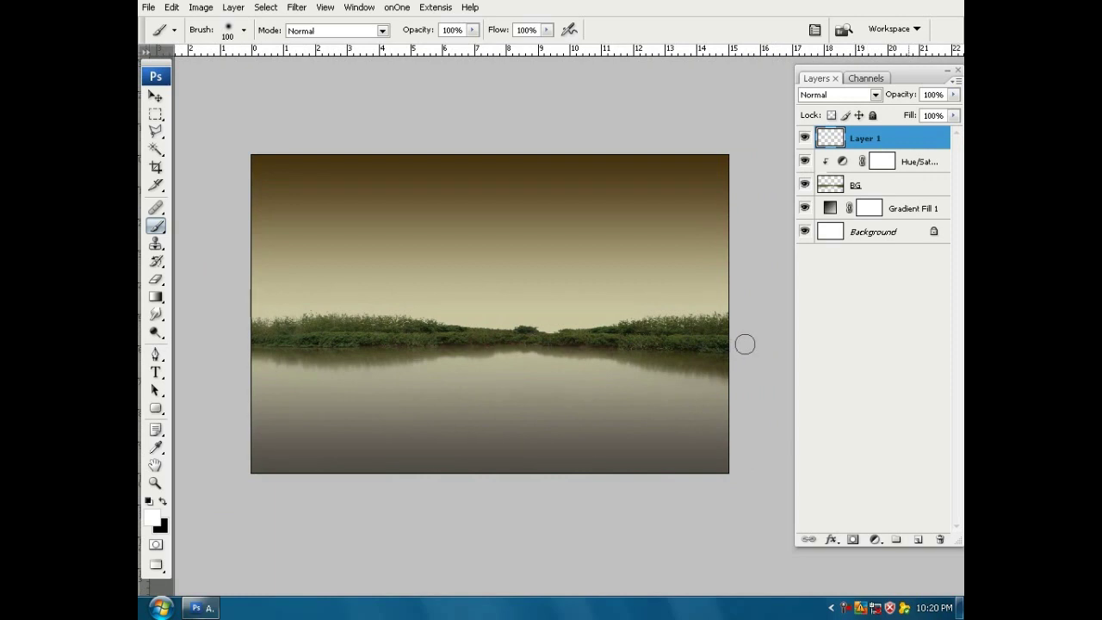
pyautogui.moveTo(745, 345); pyautogui.dragTo(253, 340)
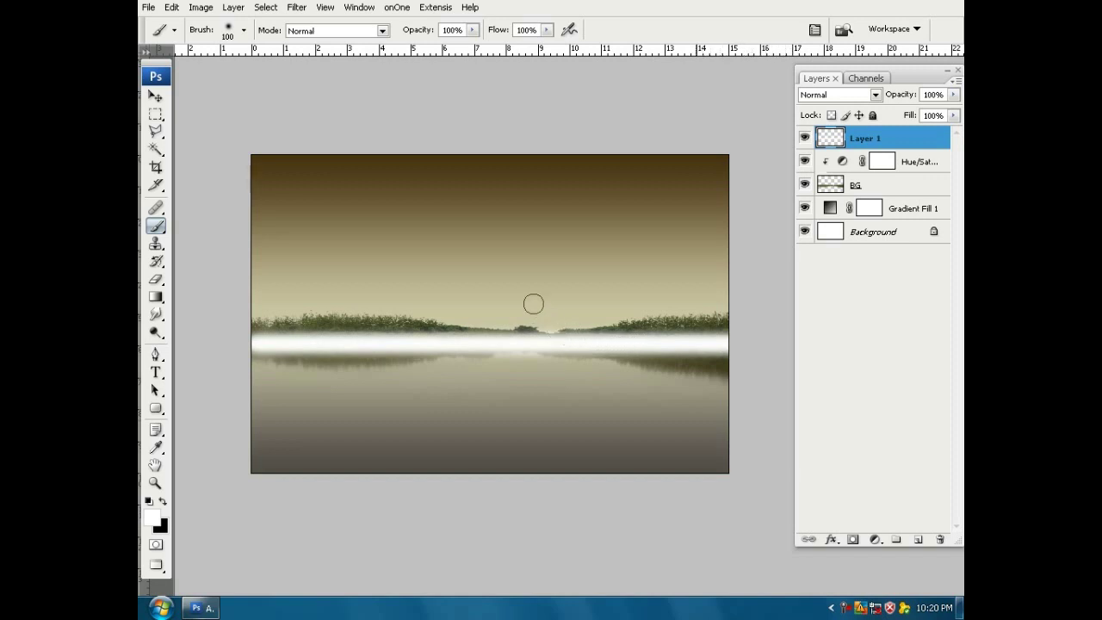
pyautogui.click(303, 8)
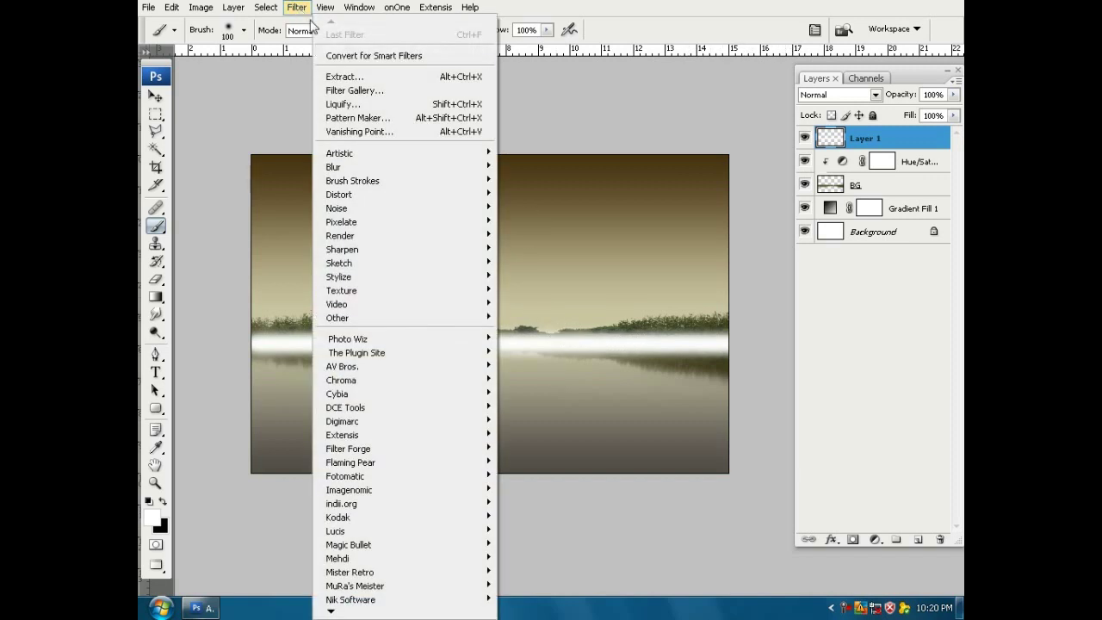
pyautogui.moveTo(334, 167)
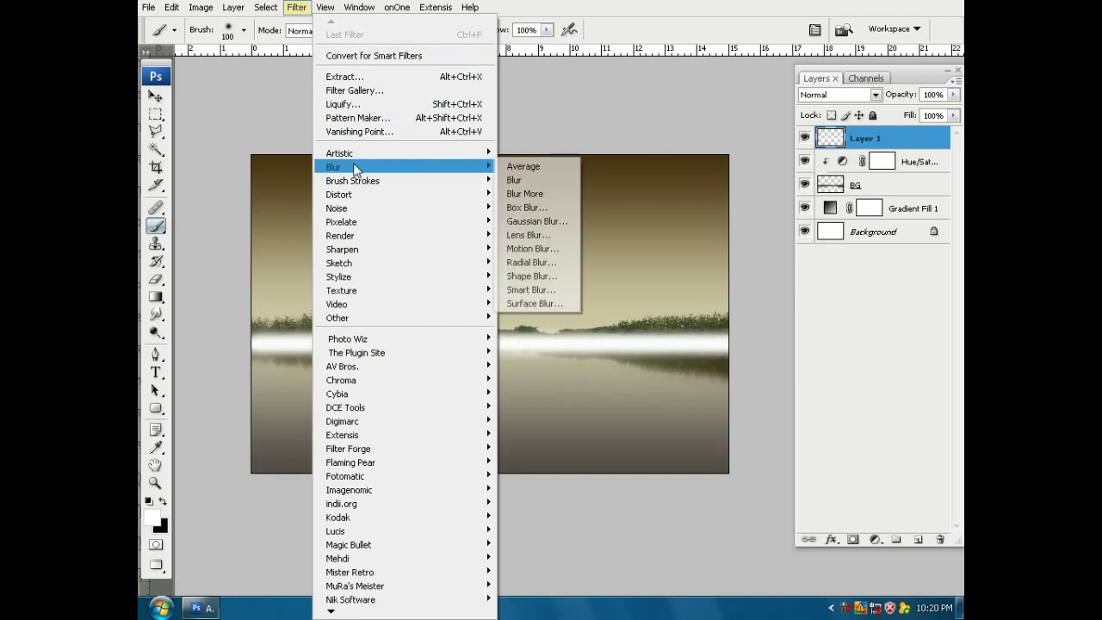
# Apply a Gaussian Blur with a 134-pixel radius to the white horizon stroke
pyautogui.click(542, 222)
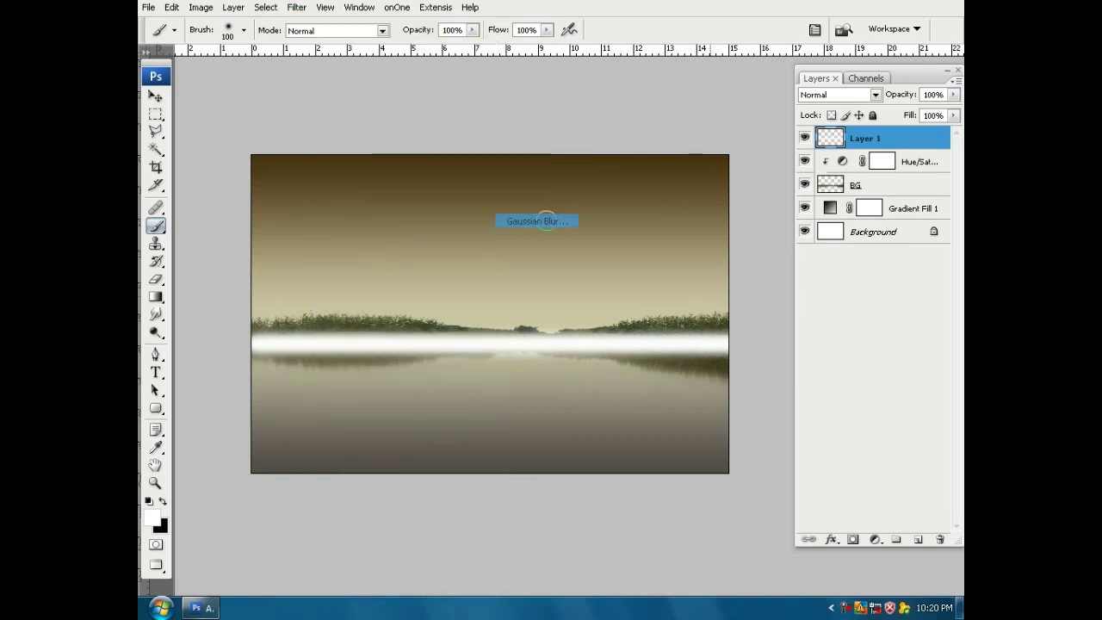
pyautogui.moveTo(765, 291); pyautogui.dragTo(761, 291)
pyautogui.click(760, 291)
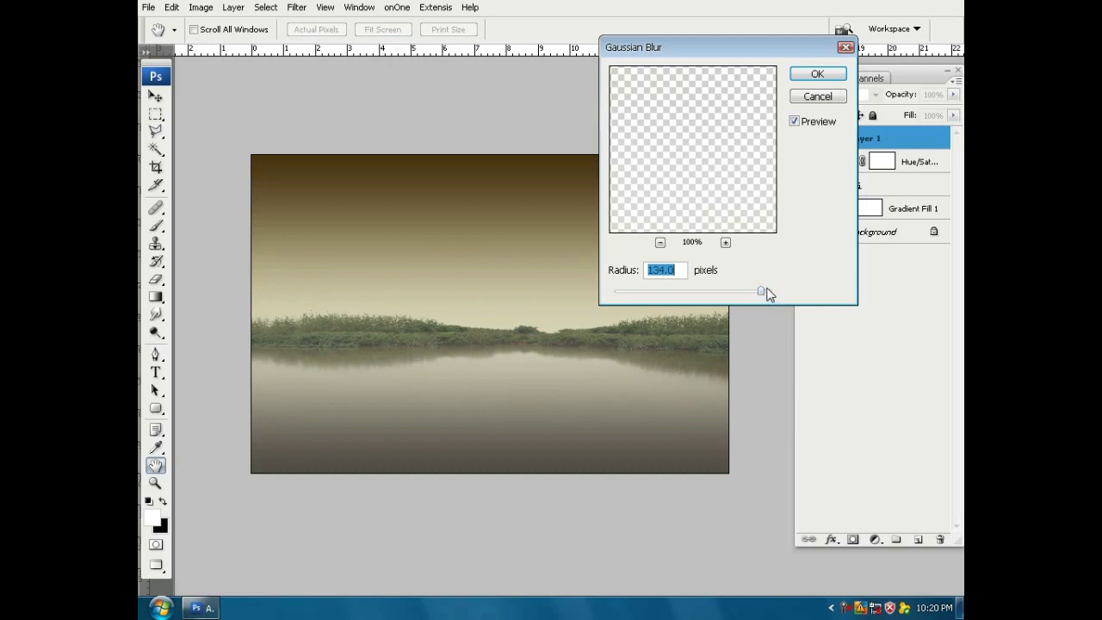
pyautogui.click(808, 76)
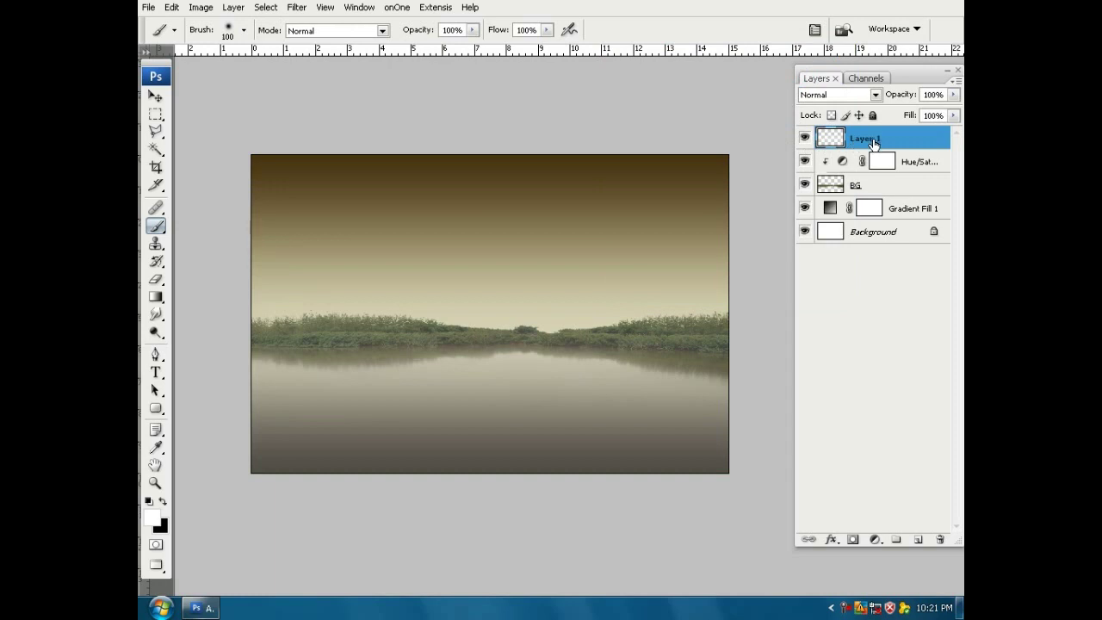
# Clip Layer 1 to the Hue/Saturation layer, set its opacity to 50%, and compare visibility
pyautogui.rightClick(876, 139)
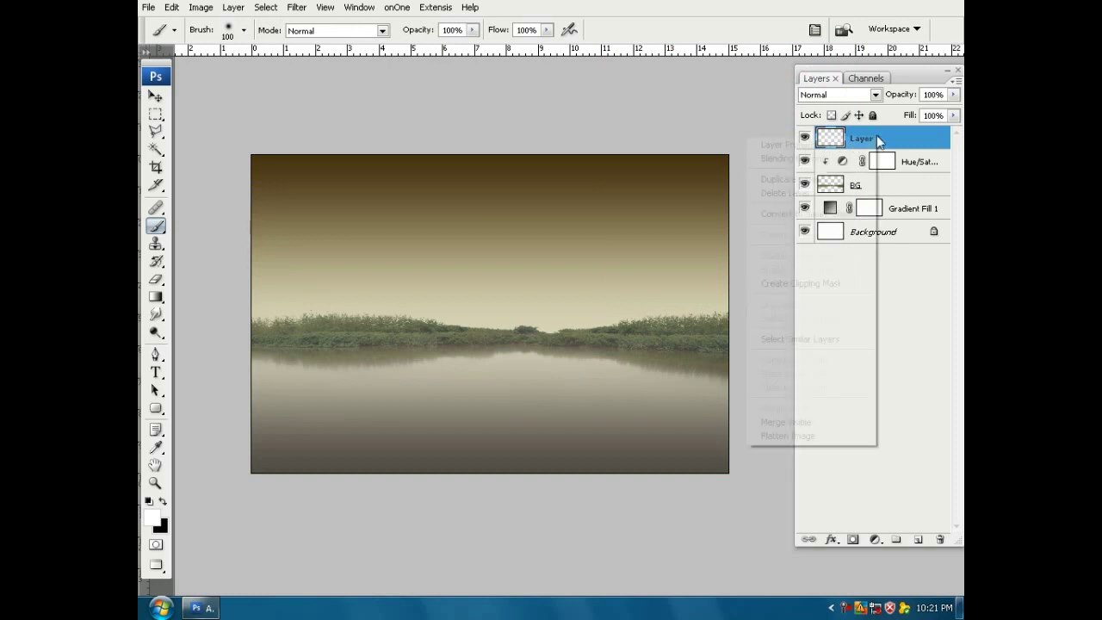
pyautogui.click(833, 283)
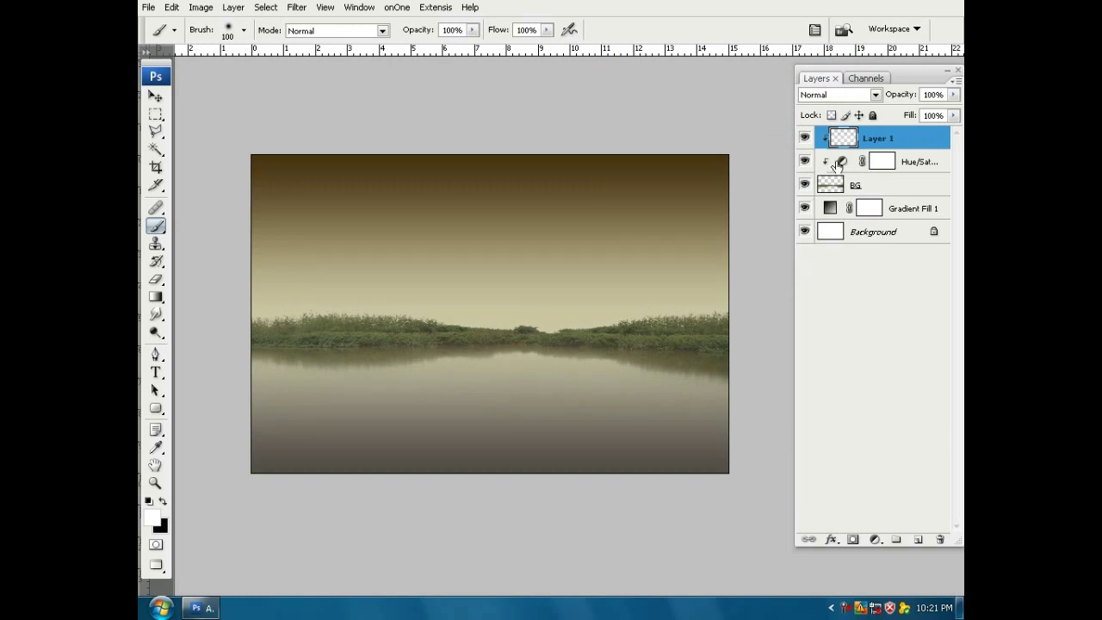
pyautogui.press('v')
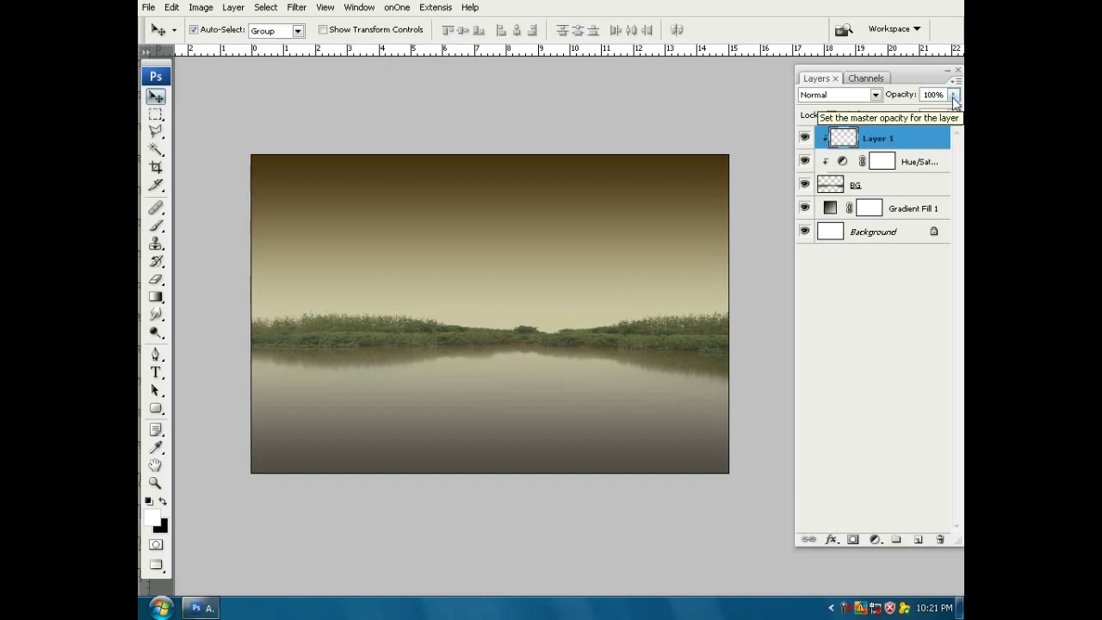
pyautogui.press('5')
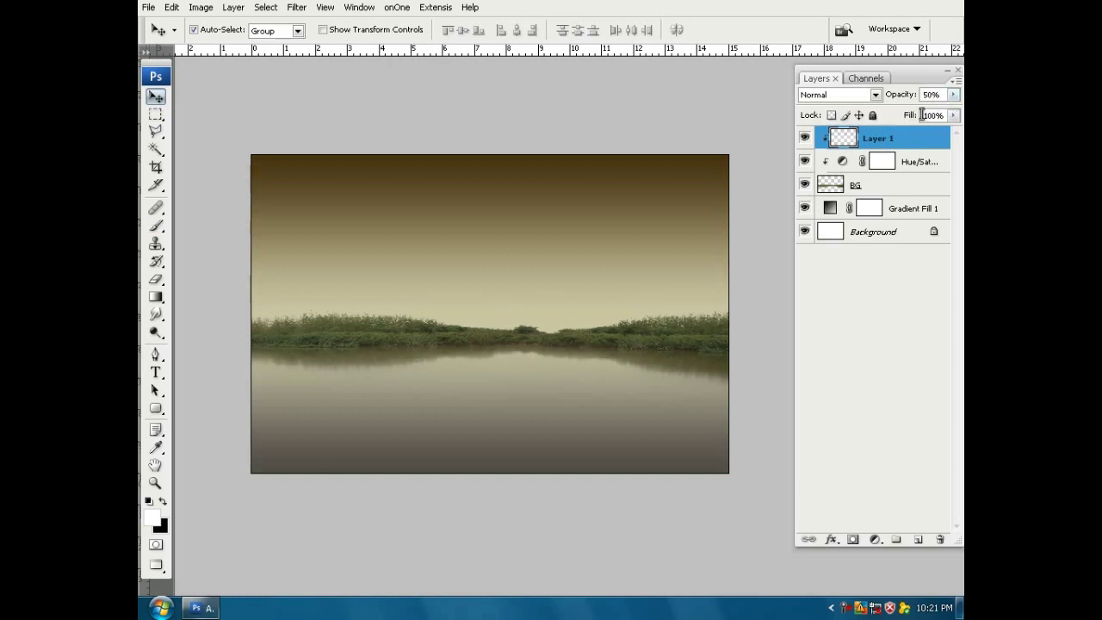
pyautogui.click(805, 139)
pyautogui.click(805, 138)
pyautogui.click(805, 137)
pyautogui.click(805, 138)
# Create a new layer group and name it BG in Group Properties
pyautogui.click(894, 541)
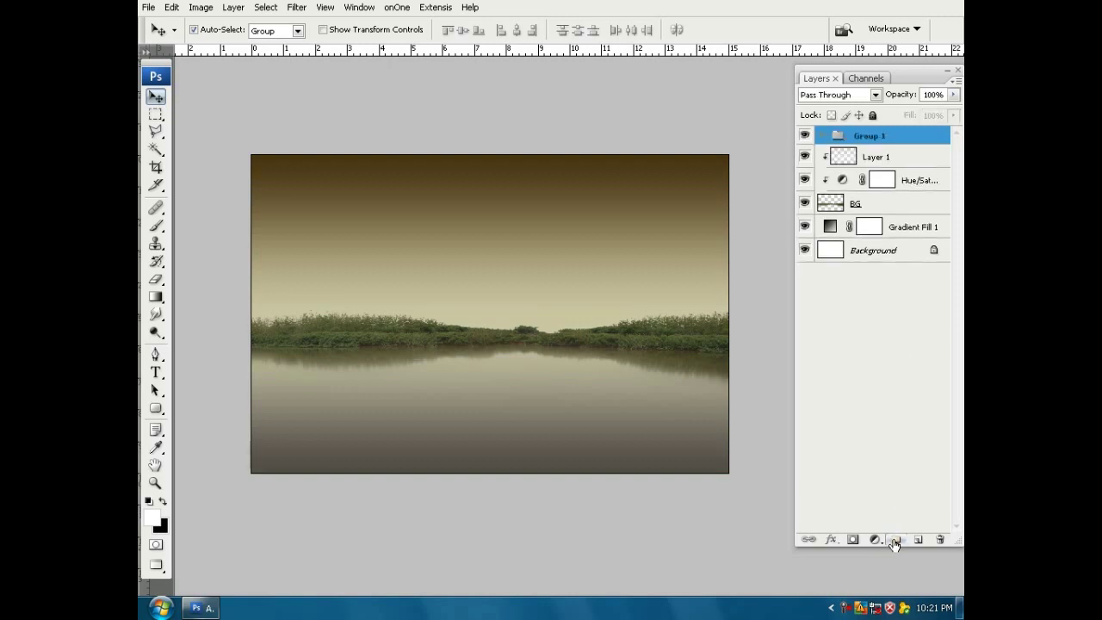
pyautogui.rightClick(874, 141)
pyautogui.click(856, 145)
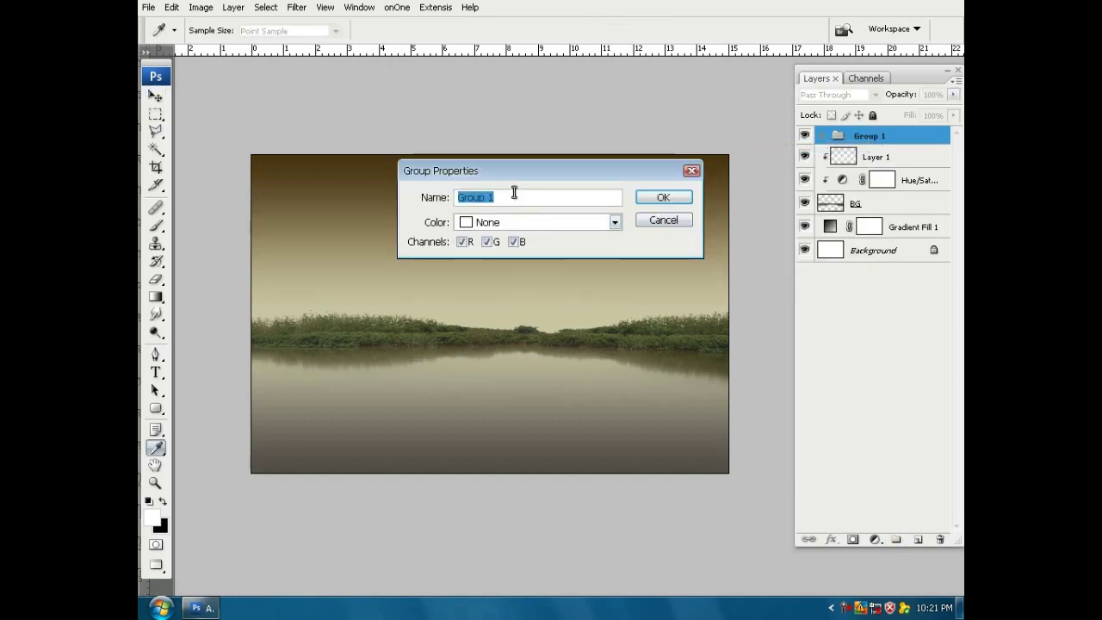
pyautogui.write('BG')
pyautogui.click(661, 198)
# Move Layer 1, Hue/Saturation and BG layers into the BG group and check its visibility
pyautogui.press('v')
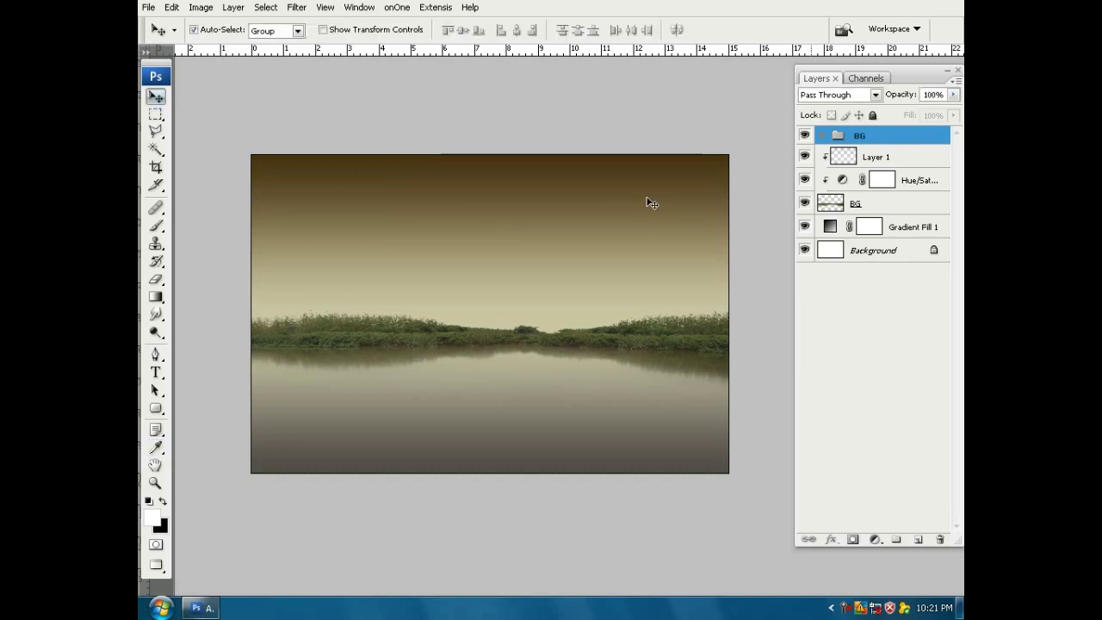
pyautogui.click(915, 159)
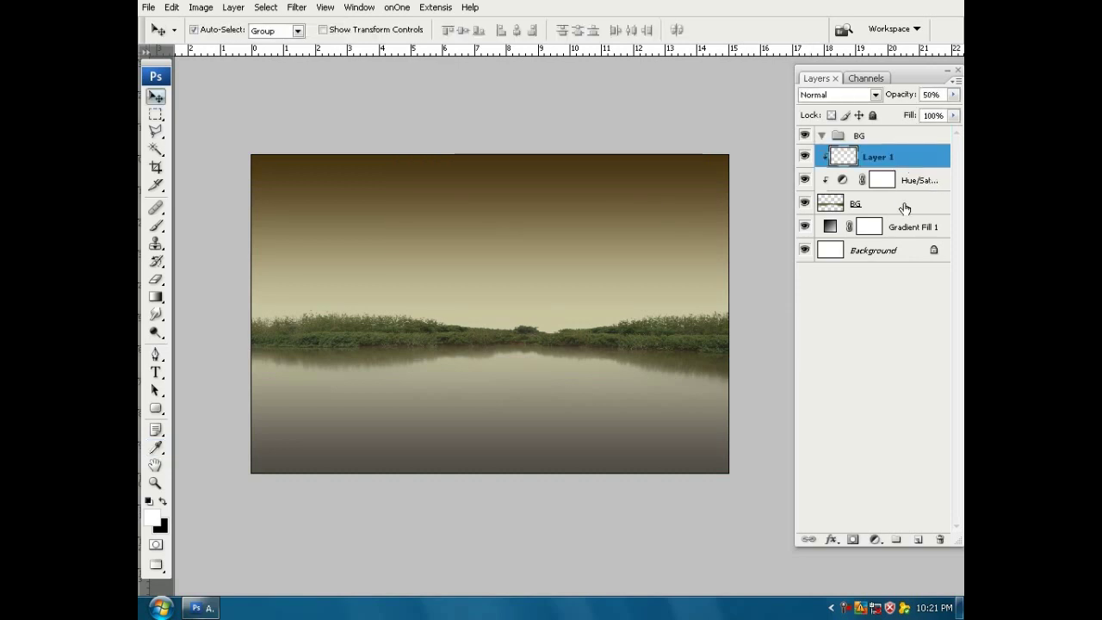
pyautogui.keyDown('shift'); pyautogui.click(899, 204); pyautogui.keyUp('shift')
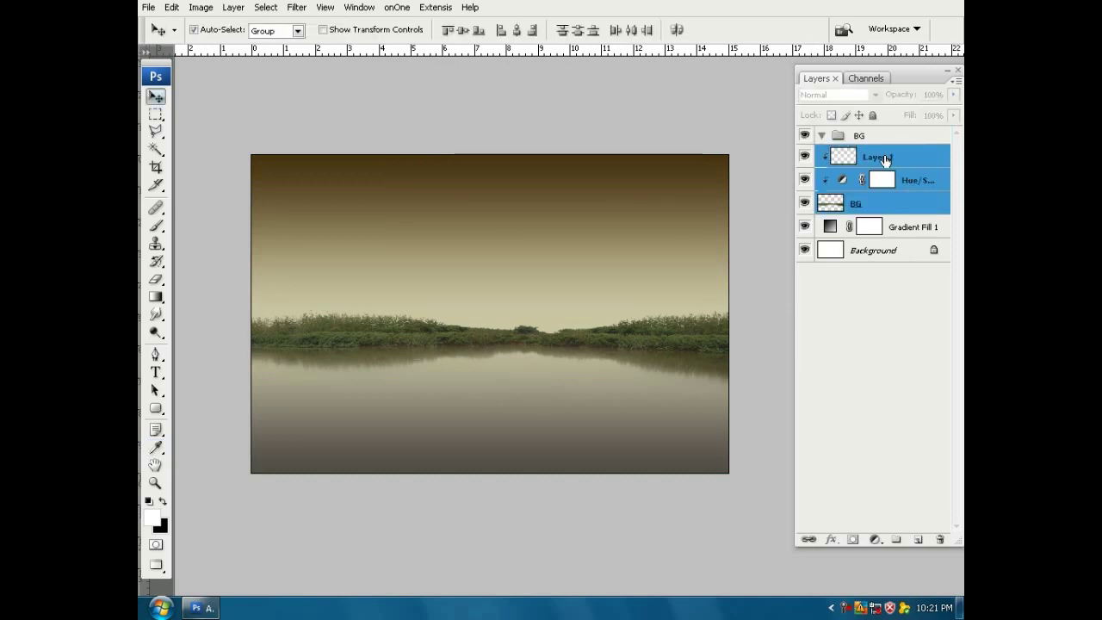
pyautogui.moveTo(885, 159); pyautogui.dragTo(884, 137)
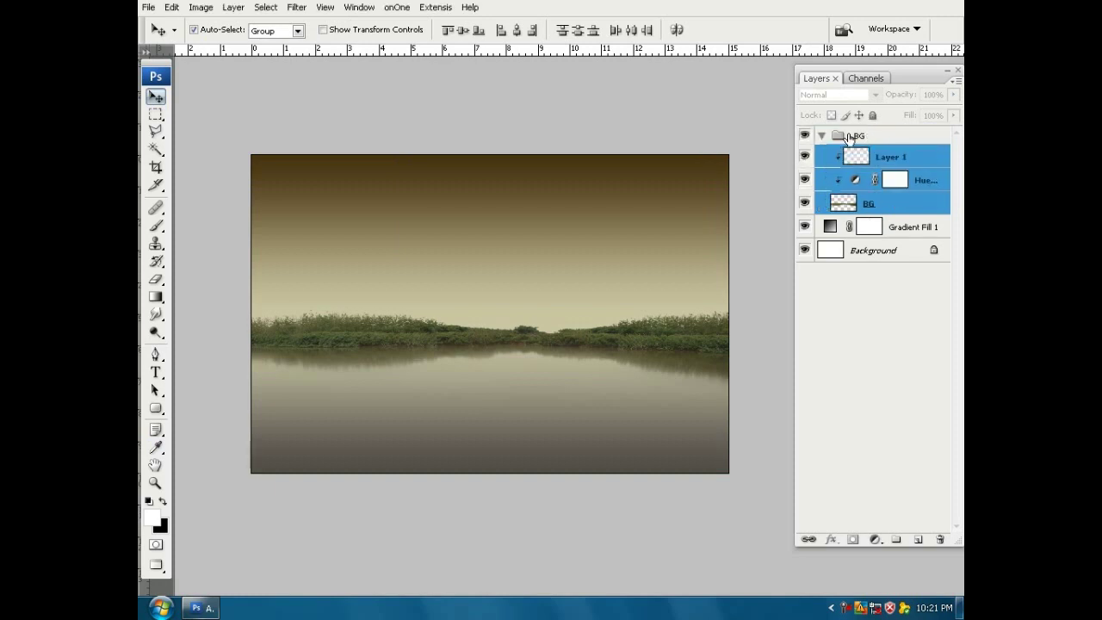
pyautogui.click(822, 135)
pyautogui.click(804, 136)
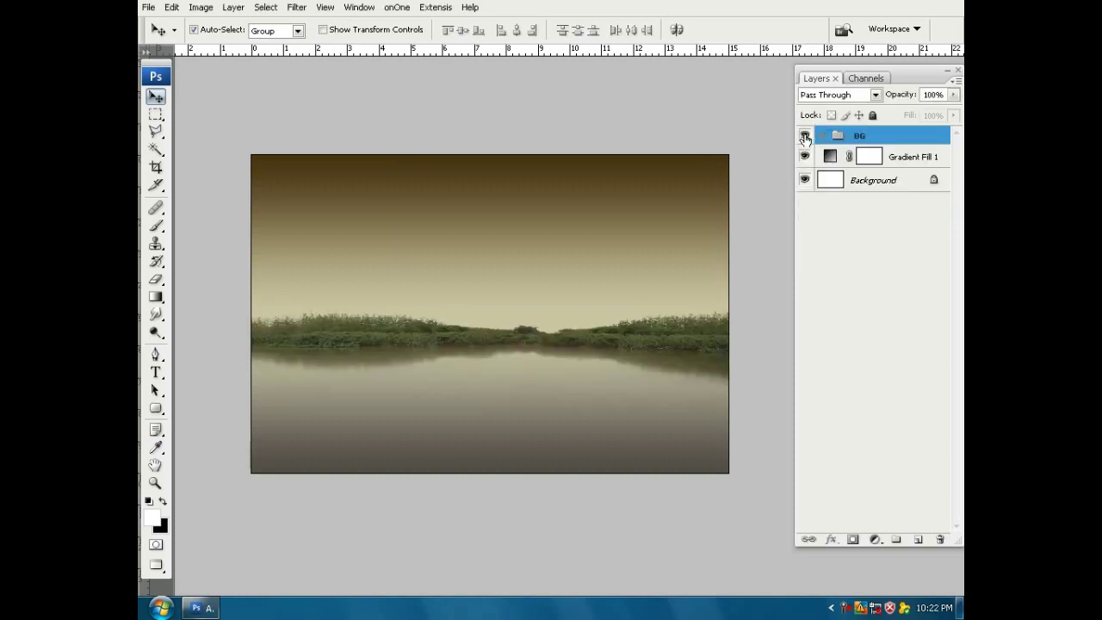
pyautogui.click(804, 136)
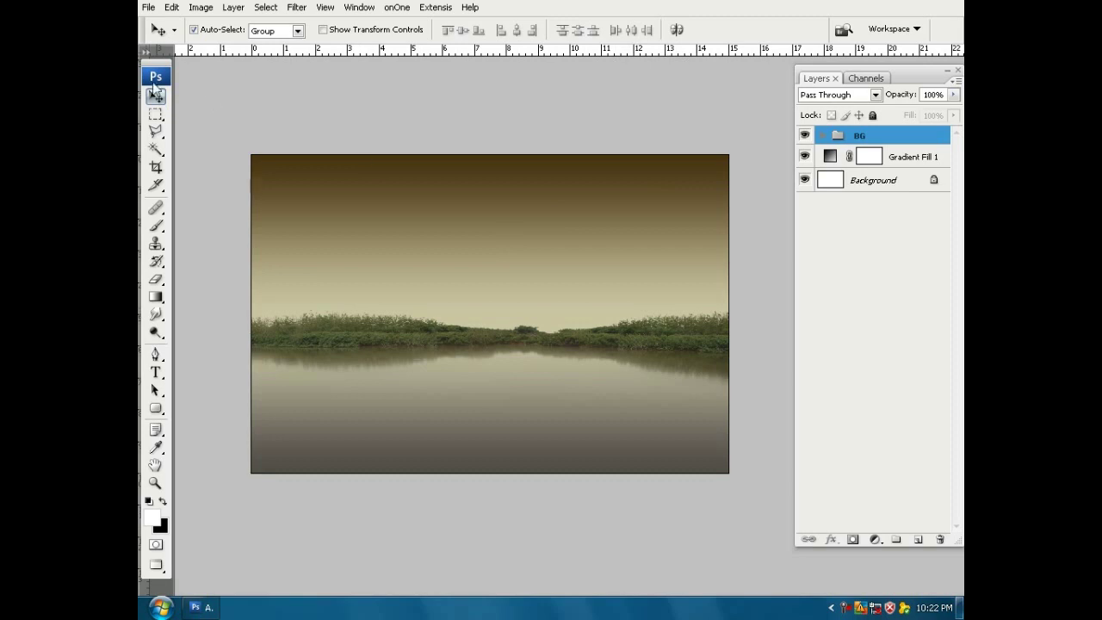
# Select the Gradient Fill 1 layer
pyautogui.click(148, 9)
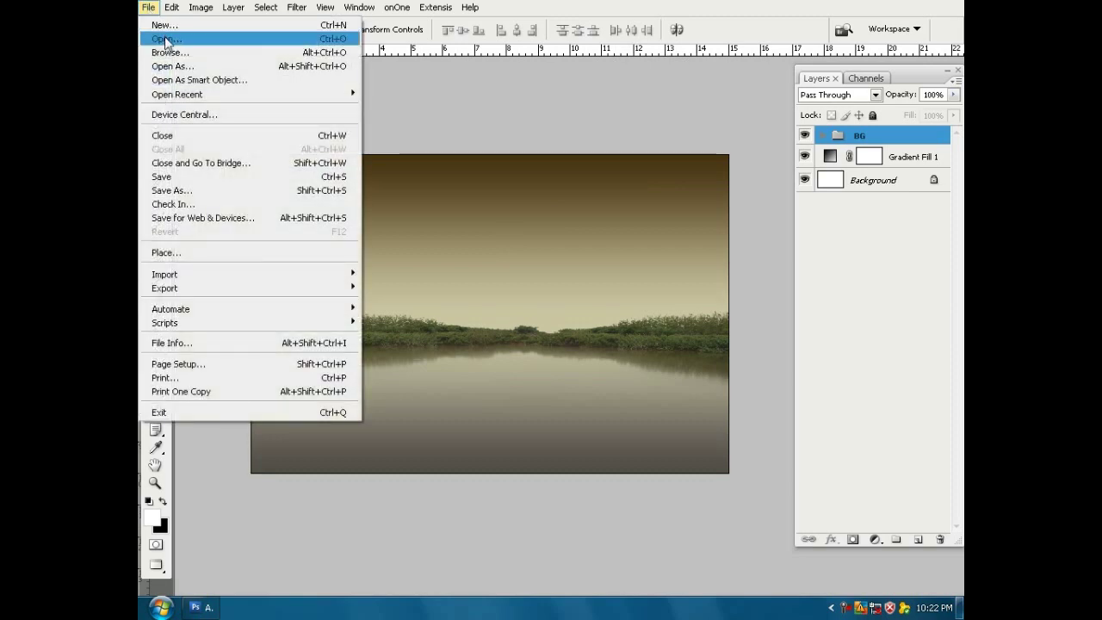
pyautogui.click(717, 83)
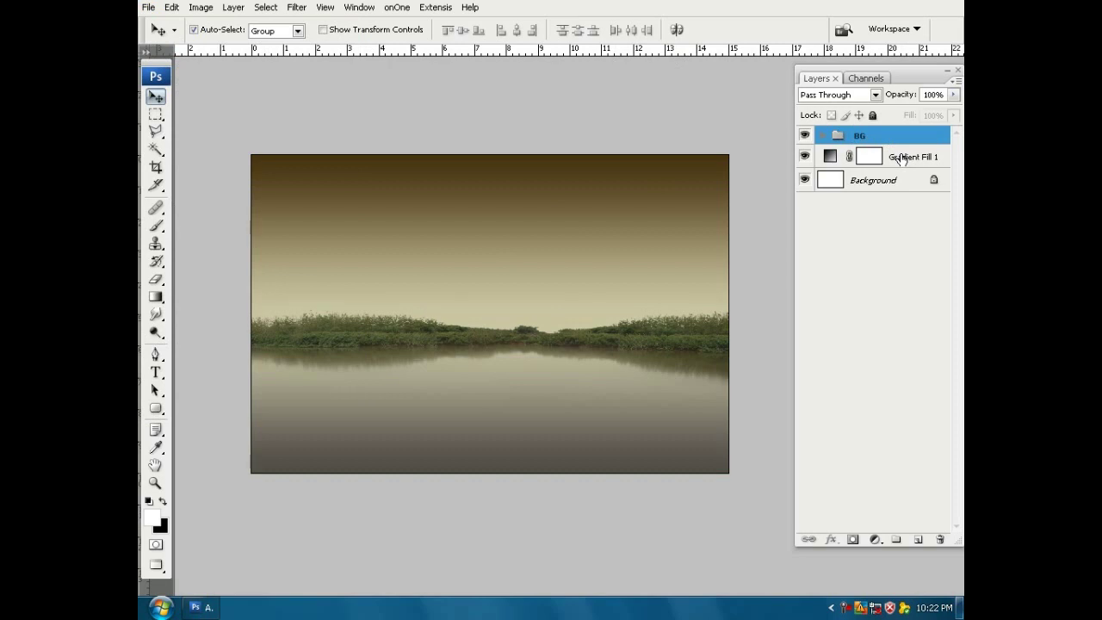
pyautogui.click(899, 158)
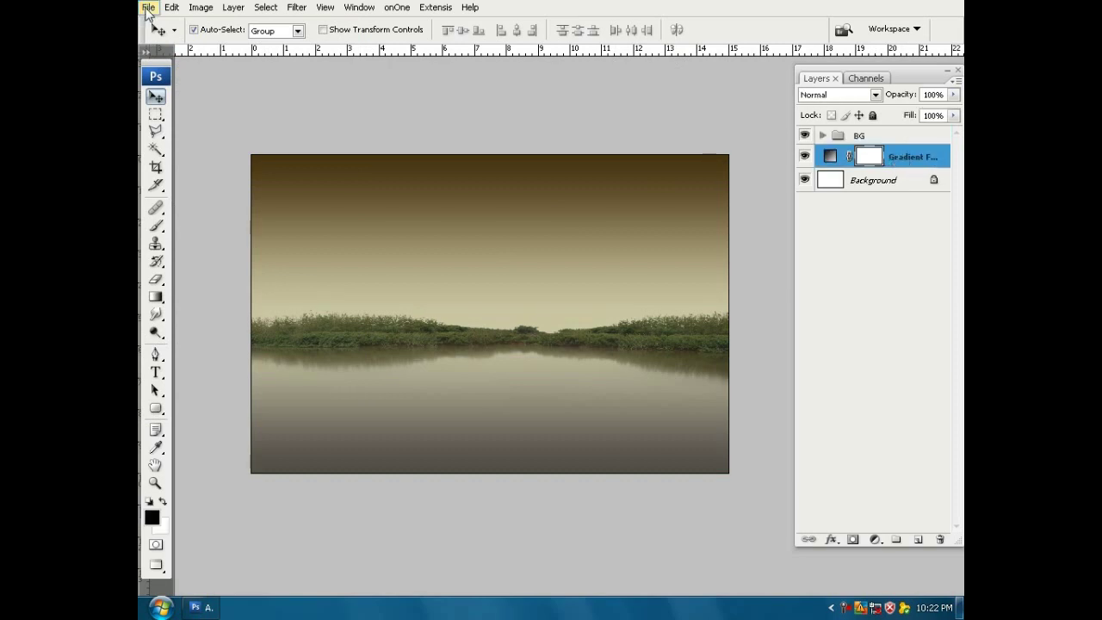
# Open the Langit Awan photo from Ready Stock in Thumbnails view, then swap colours
pyautogui.click(148, 10)
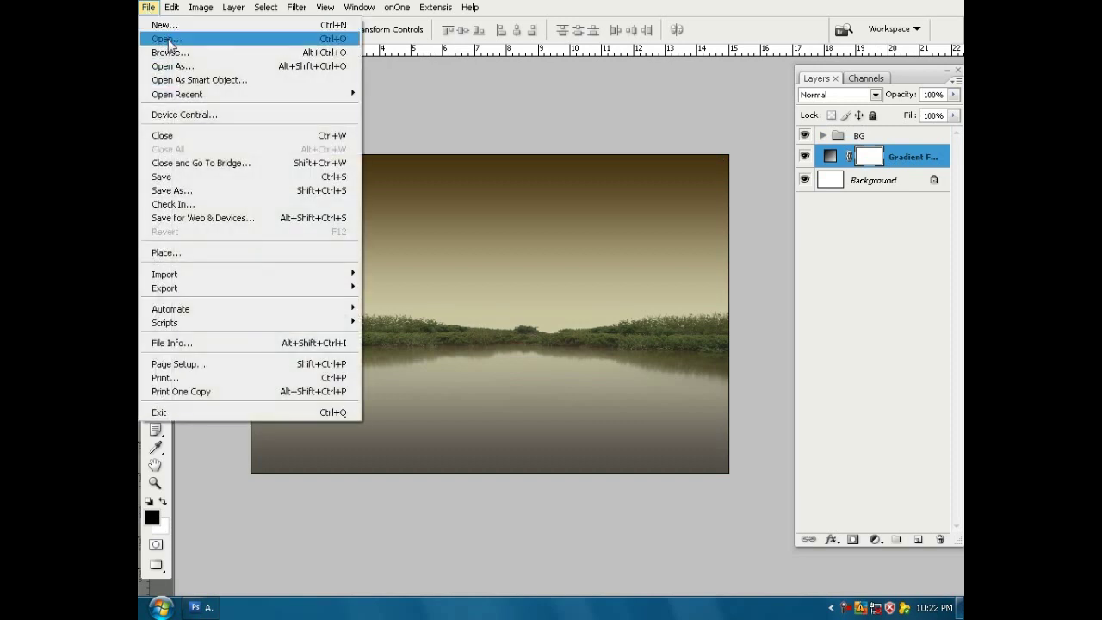
pyautogui.click(168, 39)
pyautogui.click(631, 89)
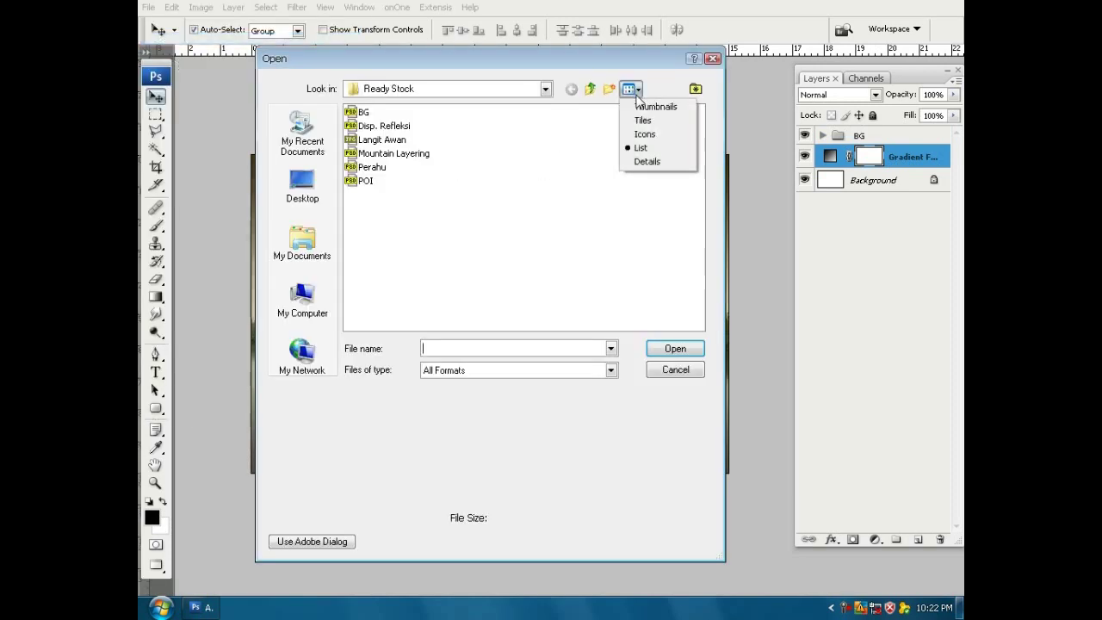
pyautogui.moveTo(597, 150)
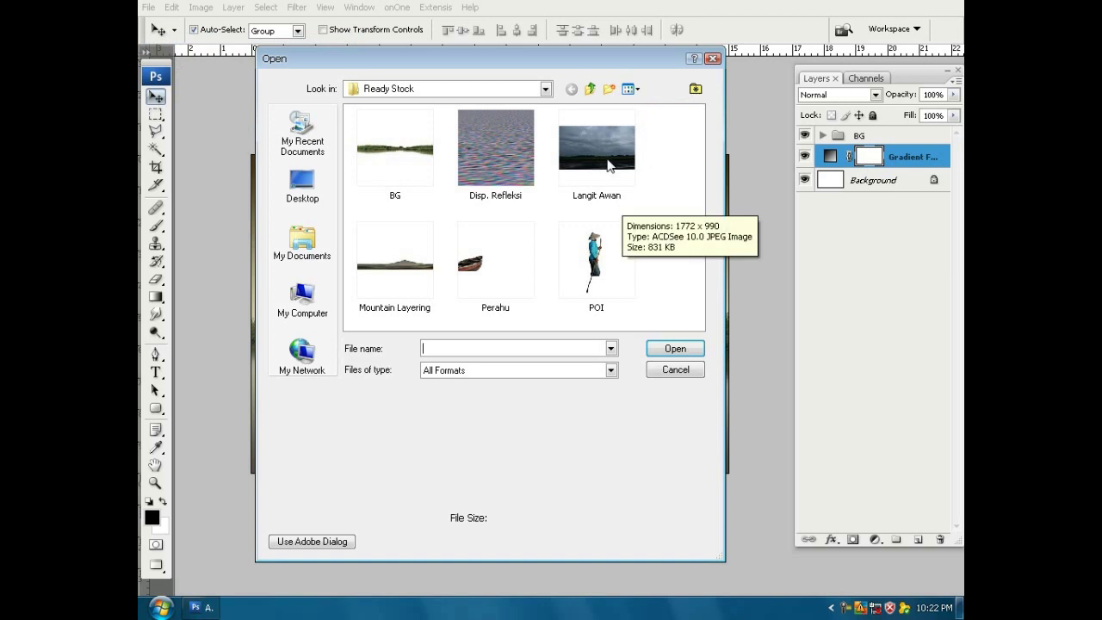
pyautogui.click(608, 166)
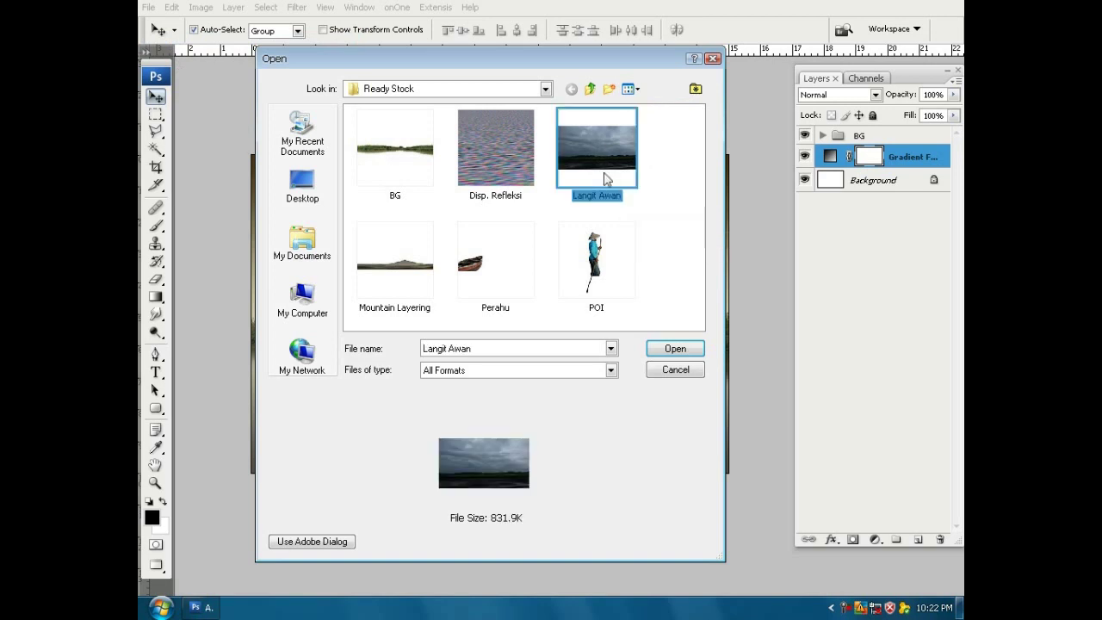
pyautogui.click(664, 349)
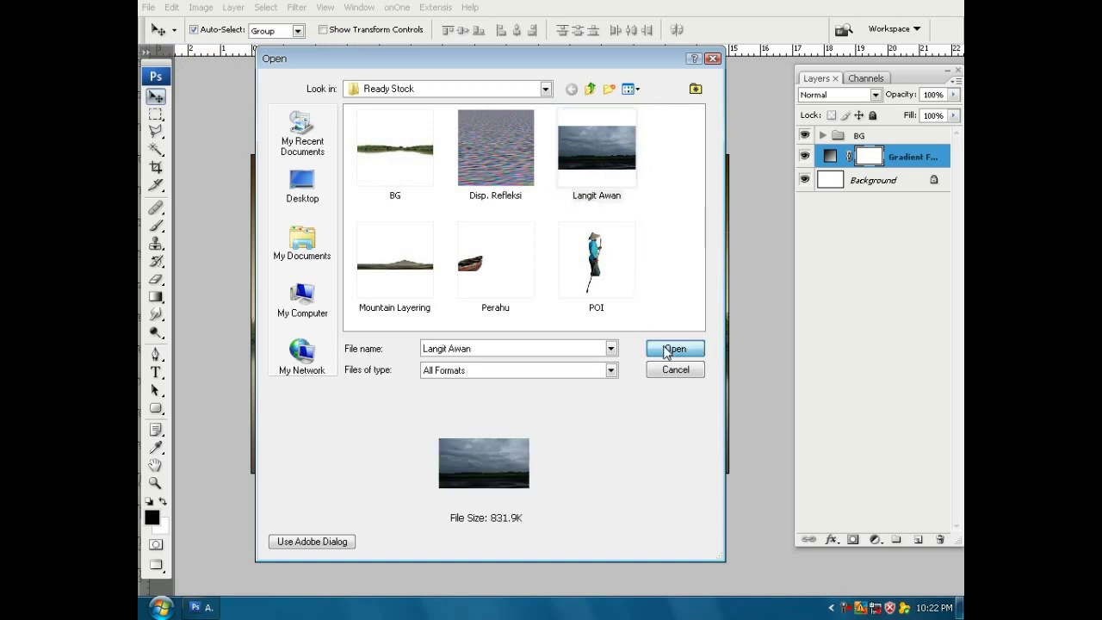
pyautogui.press('x')
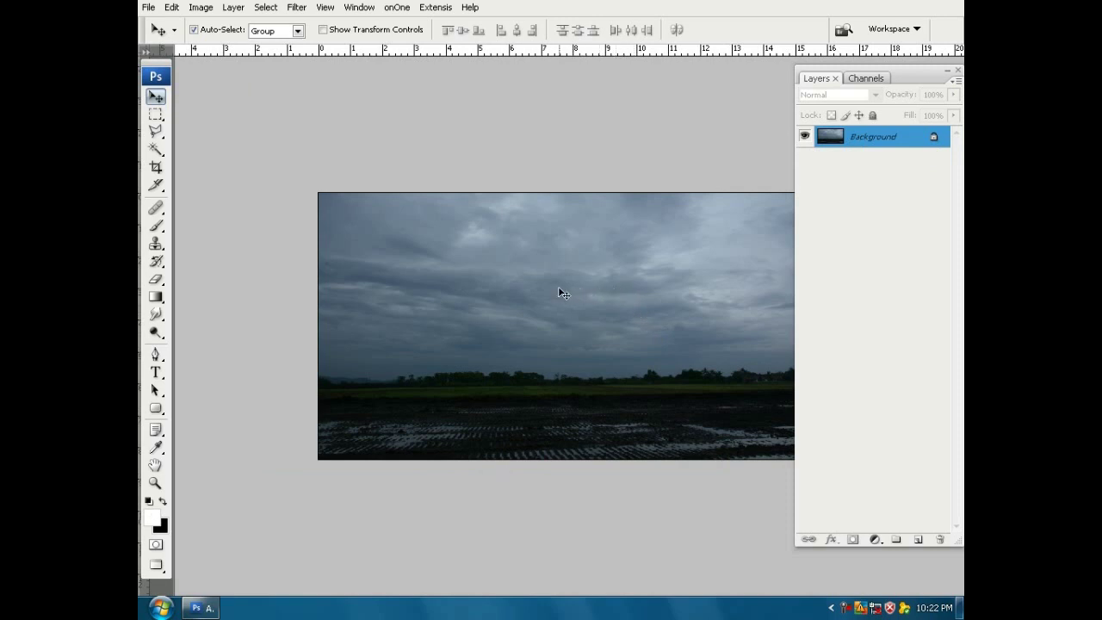
# Select all of the sky photo, paste it into the composite, and nudge it up twice
pyautogui.hotkey('ctrl', 'a')
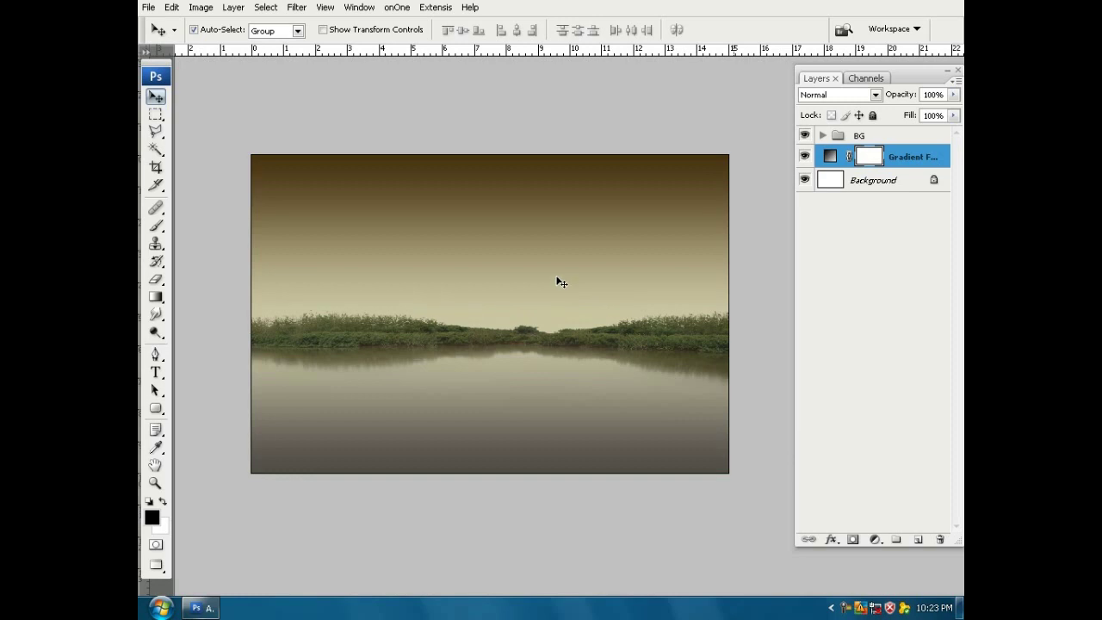
pyautogui.hotkey('ctrl', 'v')
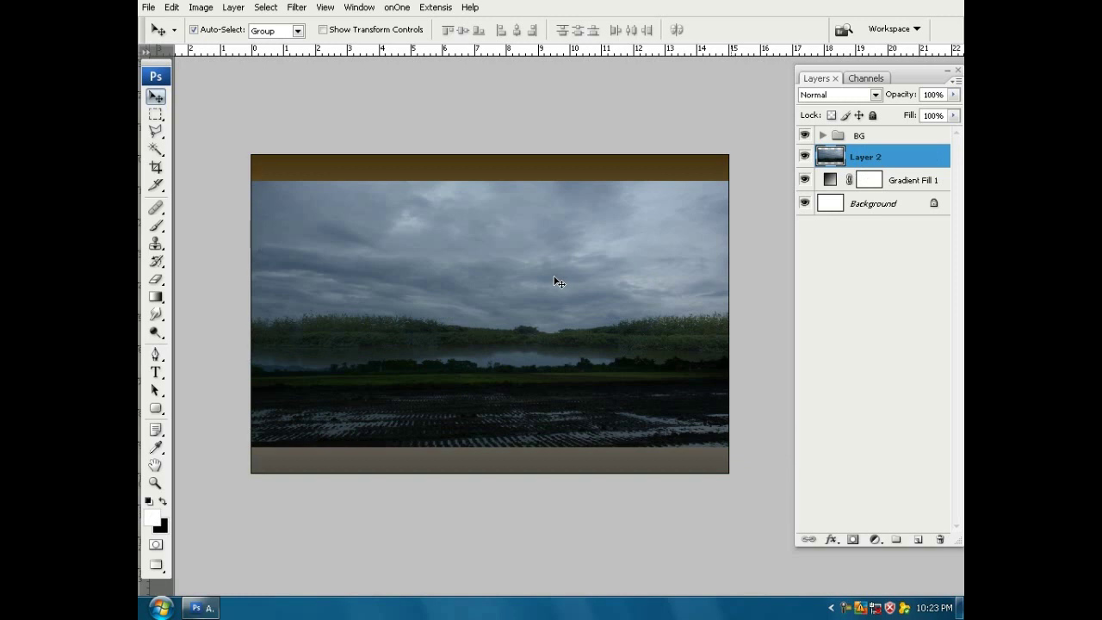
pyautogui.press('Up')
pyautogui.press('Up')
pyautogui.press('Up')
pyautogui.press('Up')
pyautogui.press('Up')
pyautogui.press('Up')
pyautogui.press('Up')
pyautogui.press('Up')
pyautogui.press('Up')
pyautogui.press('Up')
pyautogui.press('Up')
pyautogui.press('Up')
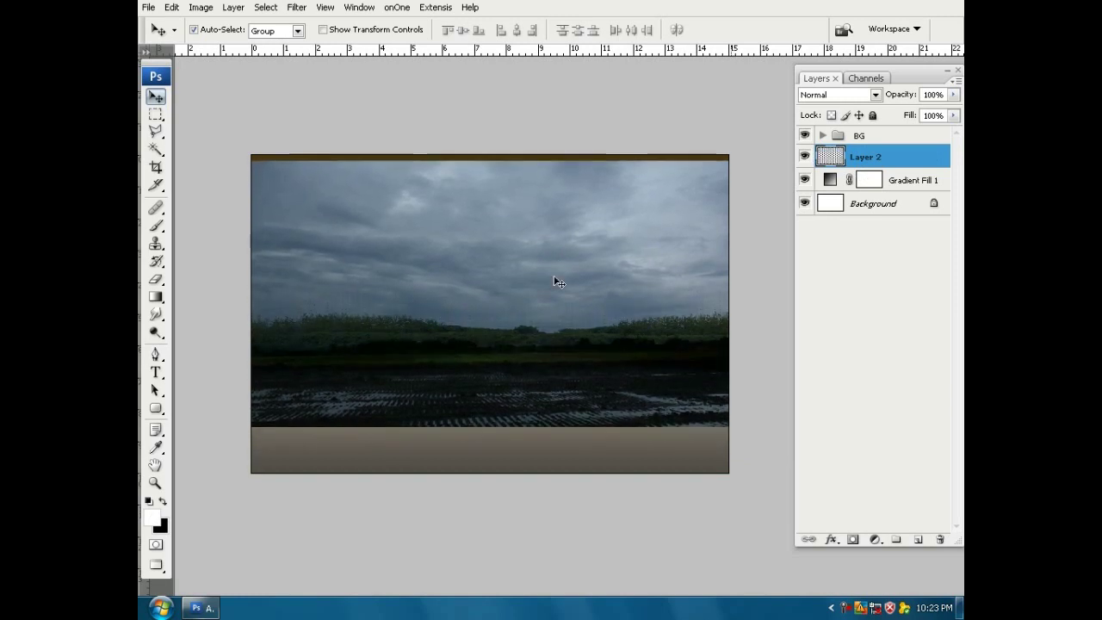
pyautogui.press('Up')
pyautogui.press('Up')
pyautogui.press('Up')
pyautogui.press('Up')
pyautogui.press('Up')
pyautogui.press('Up')
pyautogui.press('Up')
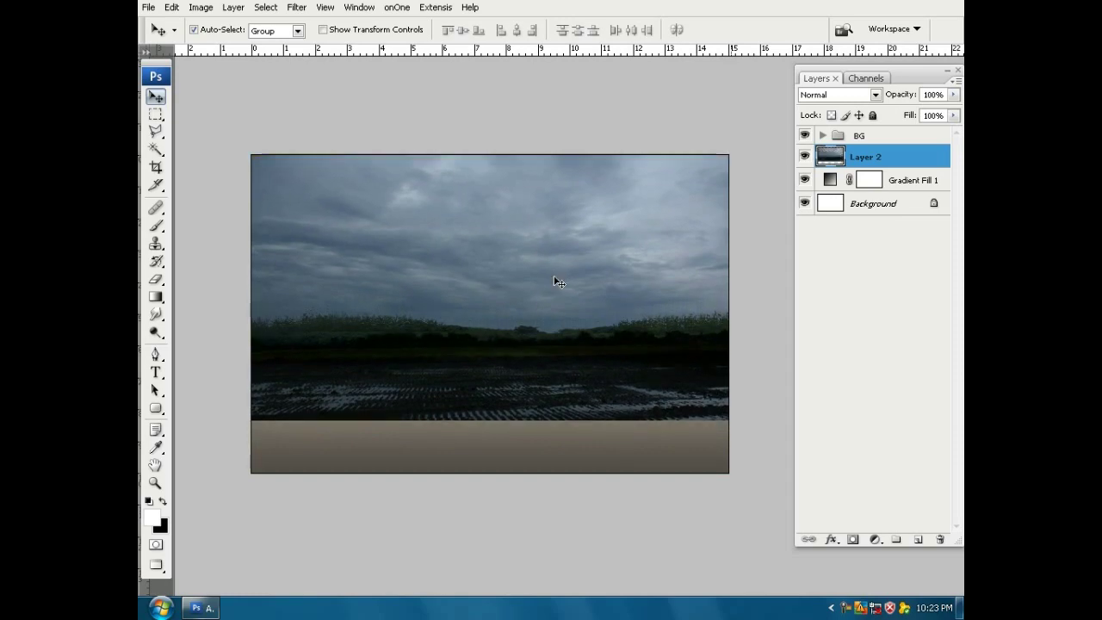